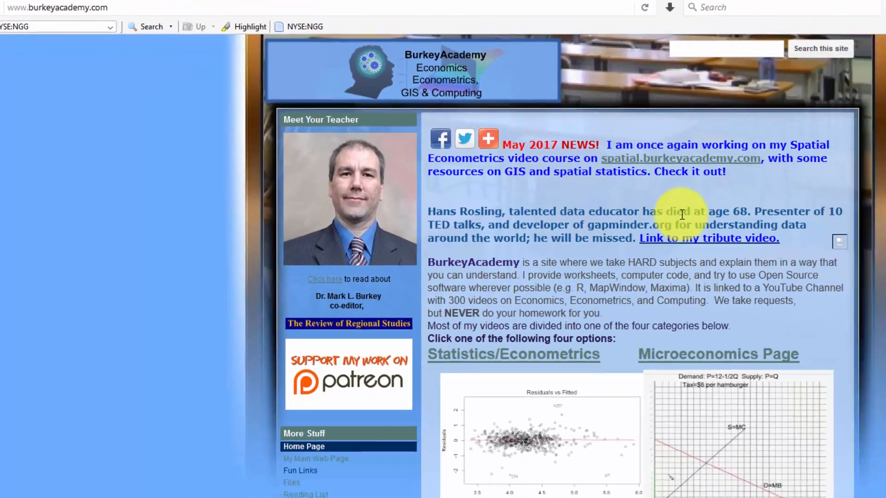
# Step: Open the GIS & Spatial Statistics page and locate the ZIP link for the maps and data files used in the "GIS Intro 1" video
pyautogui.scroll(-2, 594, 192)
pyautogui.scroll(-3, 512, 260)
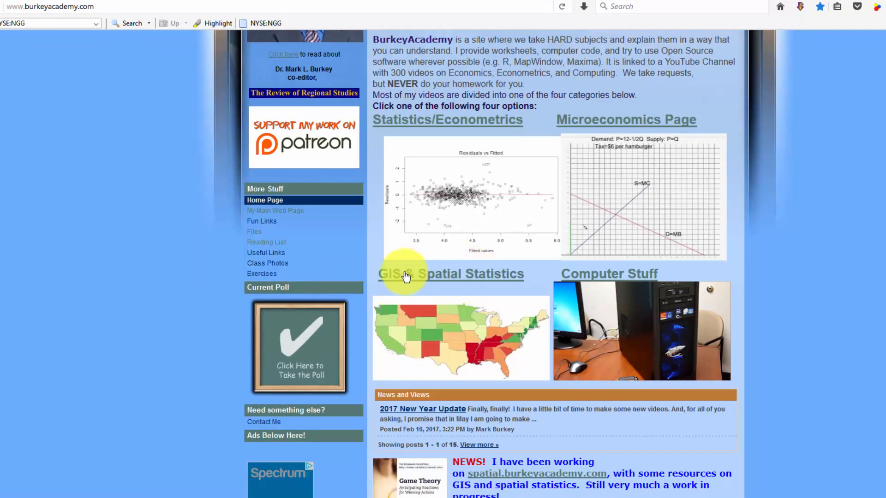
pyautogui.click(463, 276)
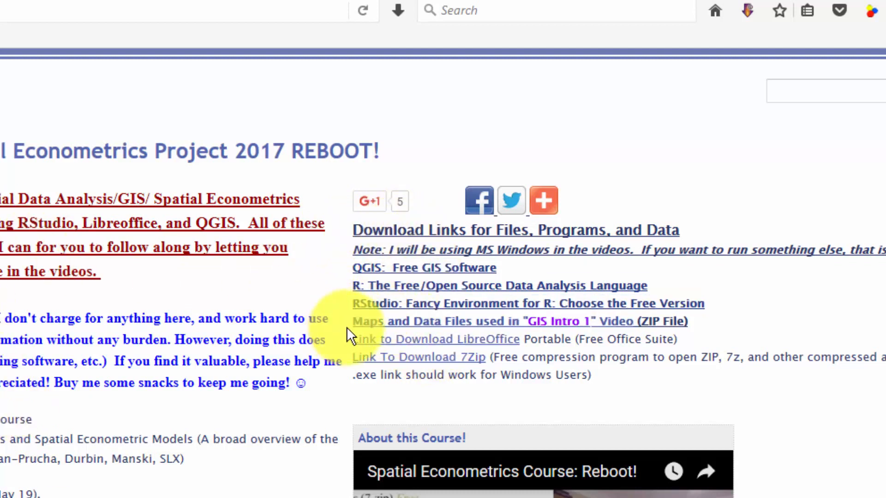
pyautogui.moveTo(349, 335); pyautogui.dragTo(552, 337)
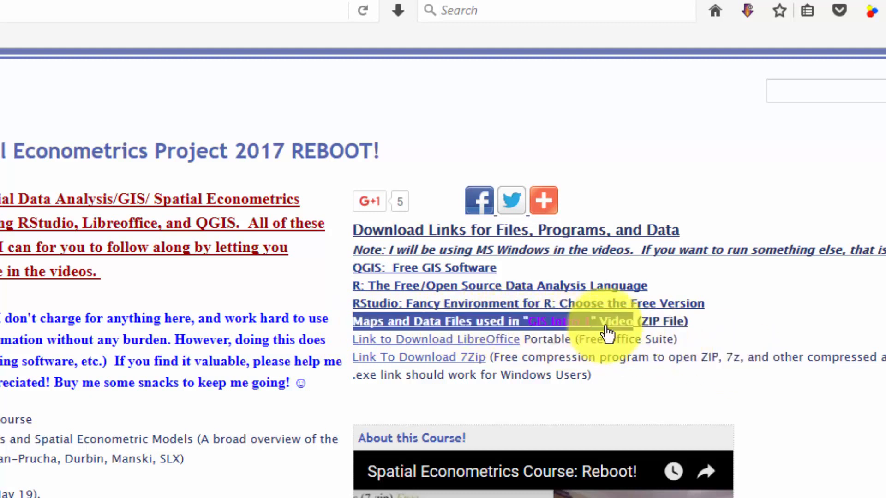
pyautogui.click(573, 318)
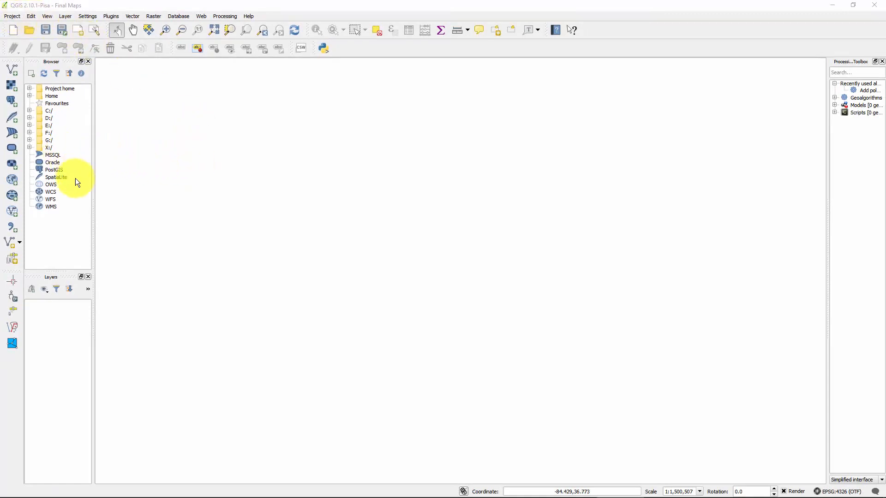
pyautogui.click(11, 16)
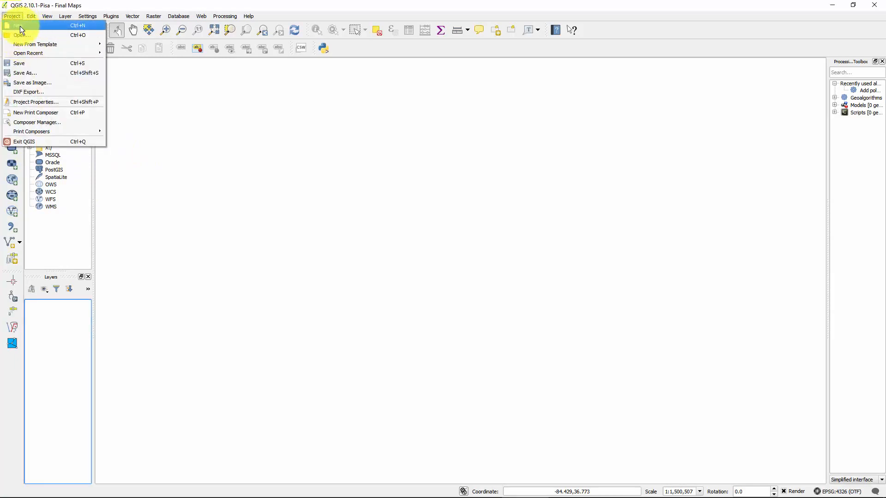
pyautogui.click(141, 2)
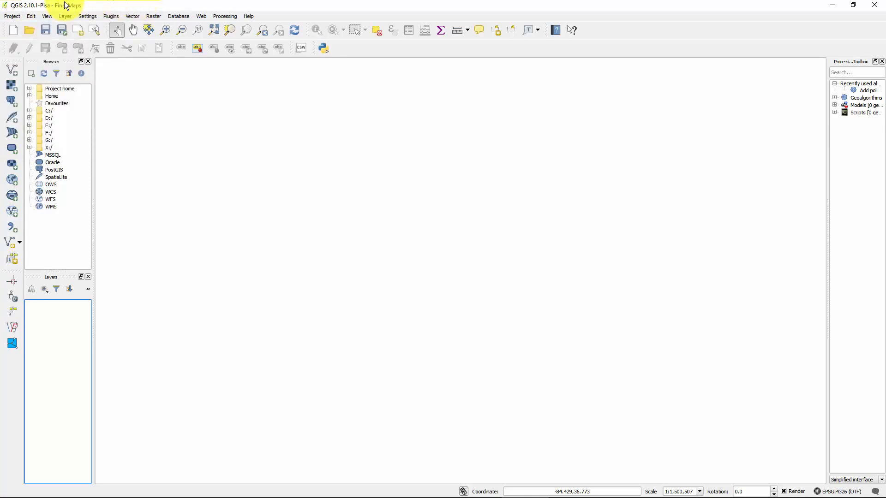
# Step: Add NCCO.shp from the Maps folder as a vector layer, limiting the file list to ESRI Shapefiles
pyautogui.click(9, 68)
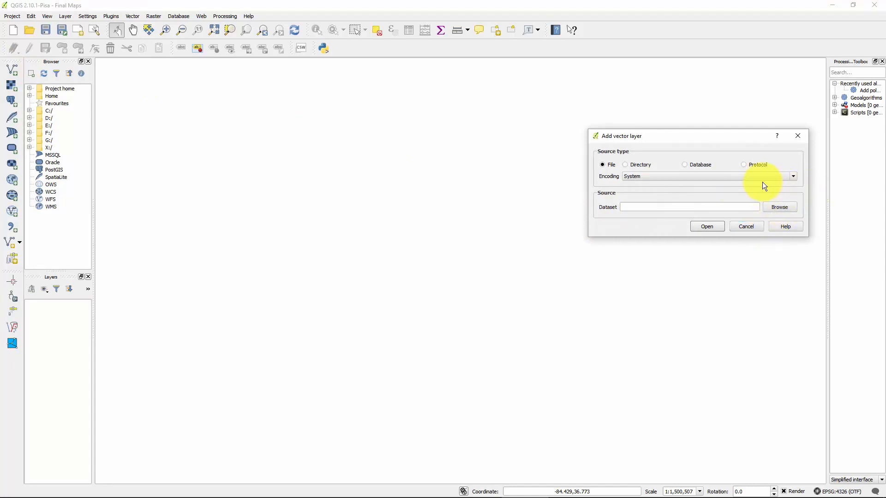
pyautogui.click(791, 207)
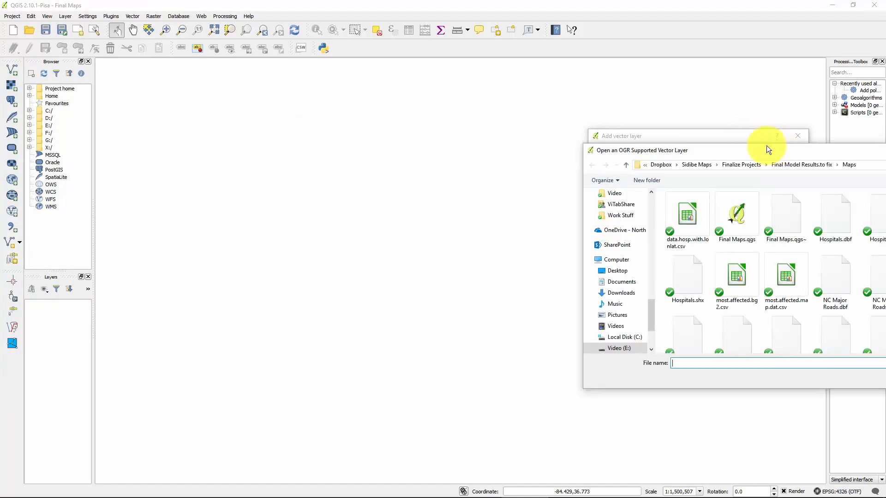
pyautogui.moveTo(768, 139); pyautogui.dragTo(489, 118)
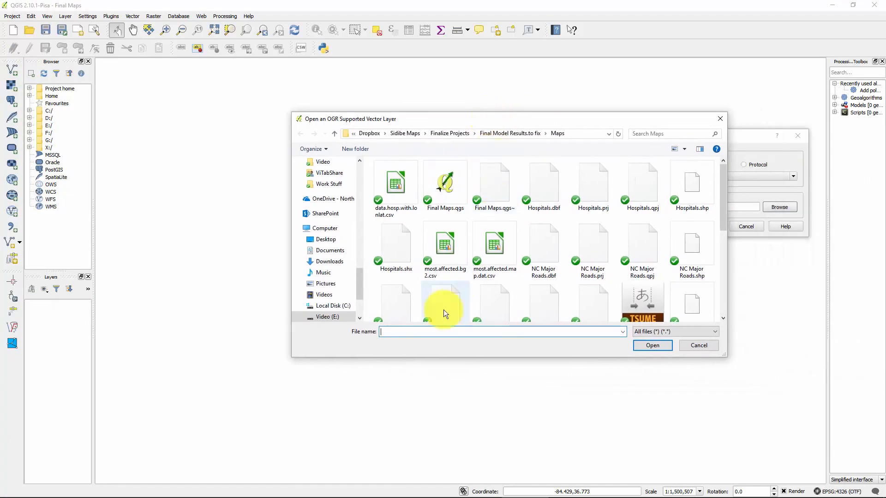
pyautogui.click(682, 331)
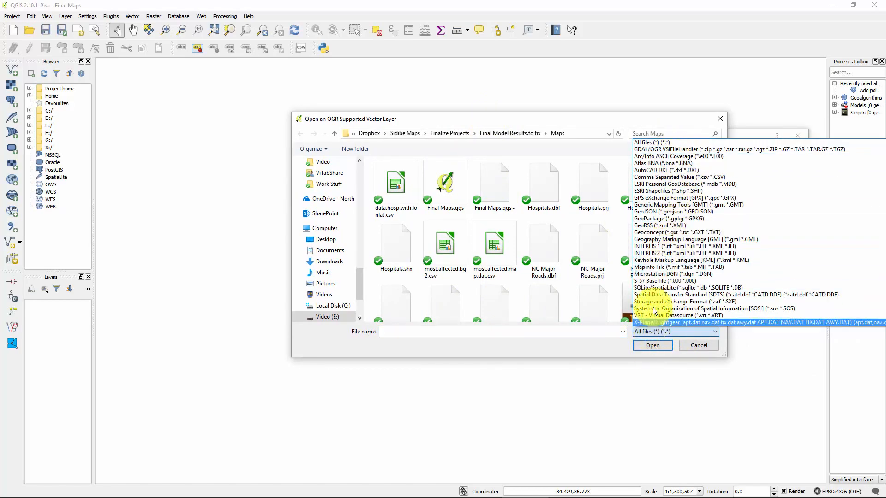
pyautogui.click(667, 191)
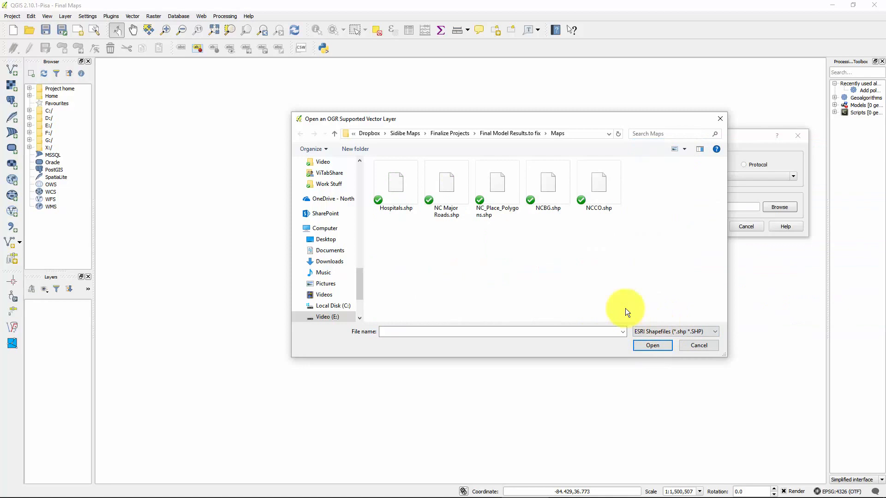
pyautogui.rightClick(518, 258)
pyautogui.click(642, 245)
pyautogui.click(607, 176)
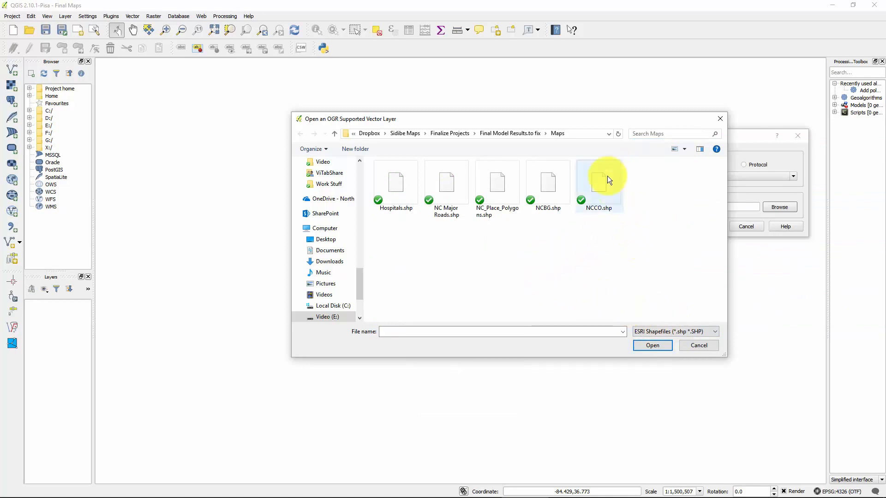
pyautogui.doubleClick(593, 188)
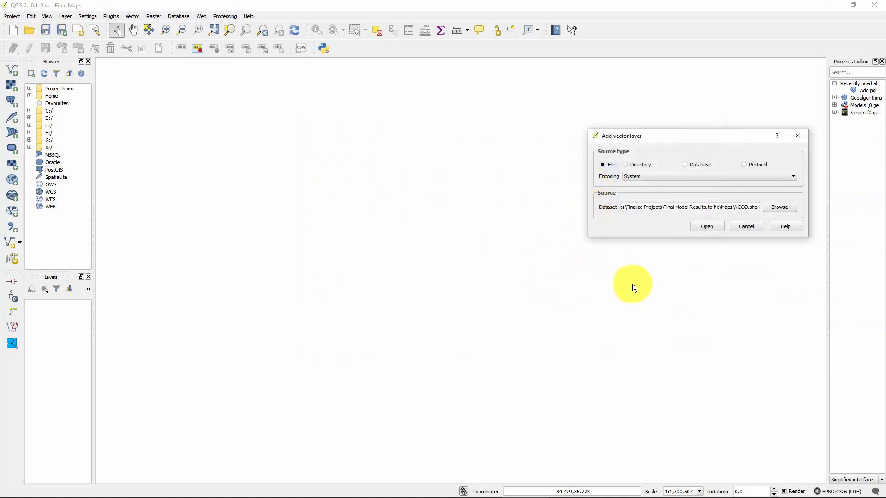
pyautogui.click(710, 226)
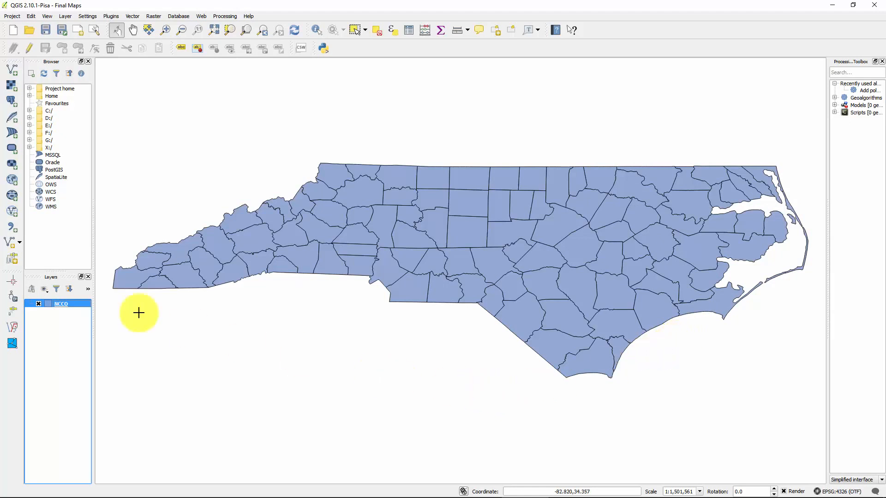
# Step: Change the NCCO layer's fill color to white and apply the style
pyautogui.doubleClick(48, 303)
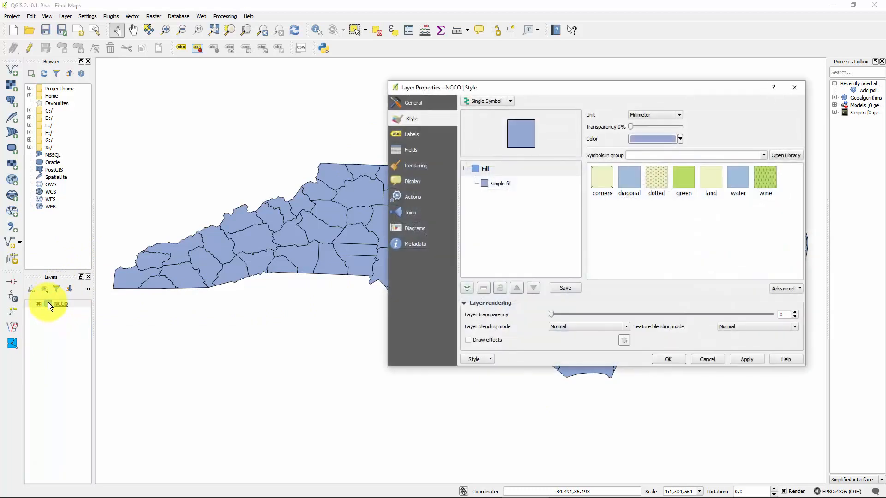
pyautogui.click(680, 138)
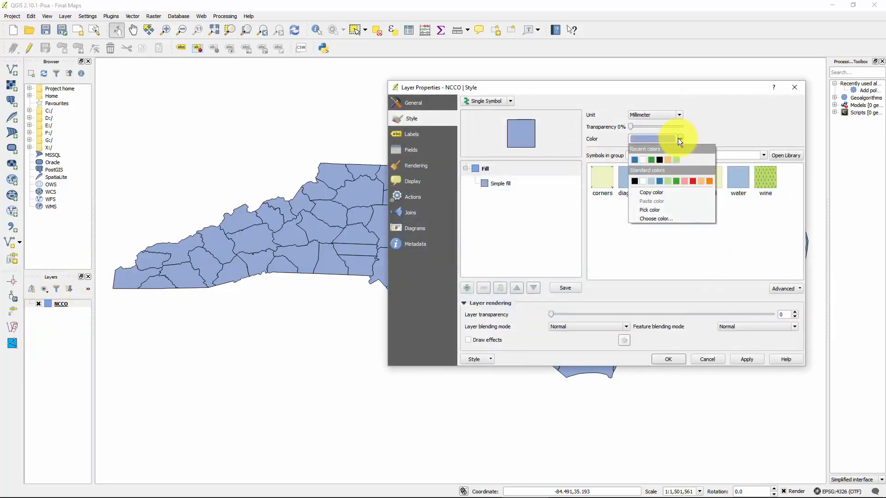
pyautogui.click(643, 159)
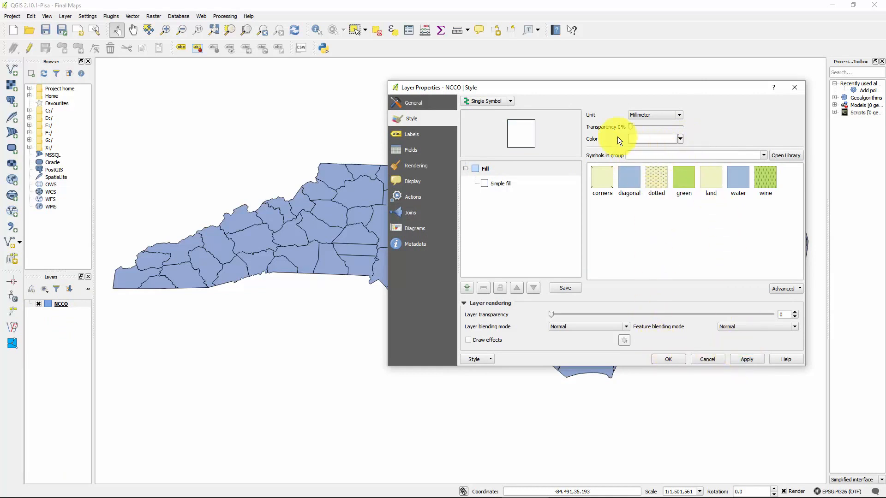
pyautogui.click(745, 362)
pyautogui.click(667, 363)
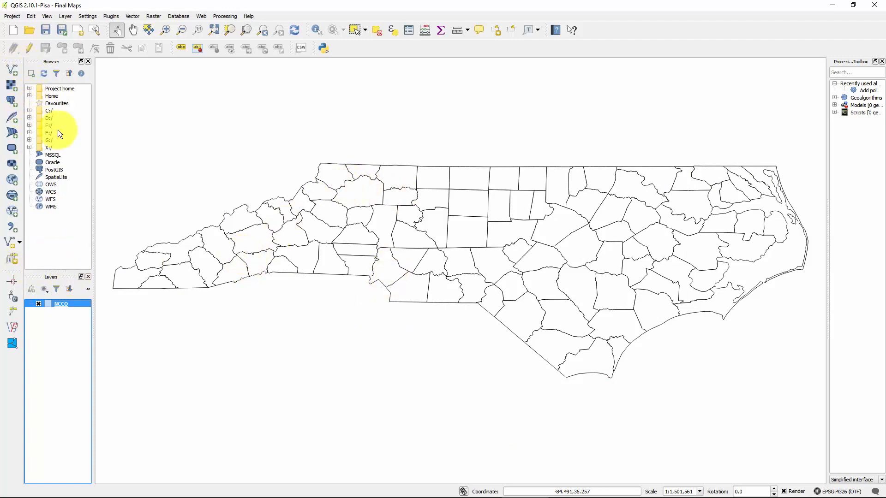
# Step: Add NC_Place_Polygons.shp from the Maps folder as a vector layer
pyautogui.click(11, 72)
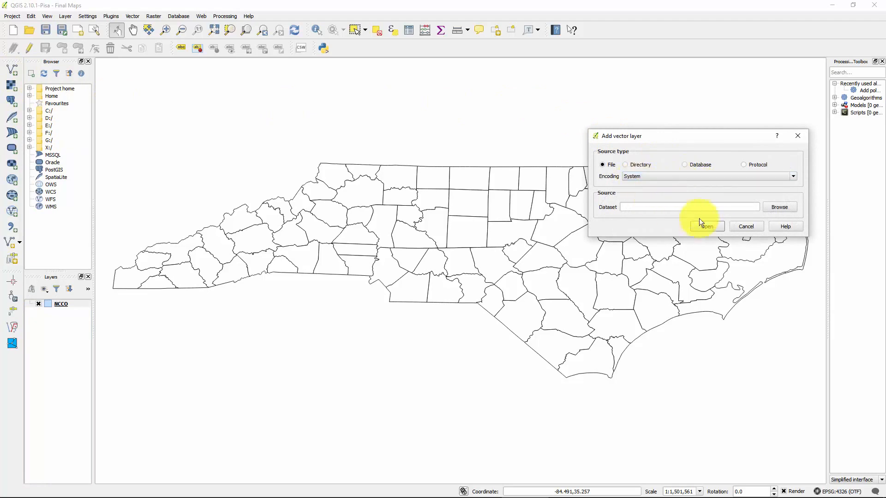
pyautogui.click(777, 207)
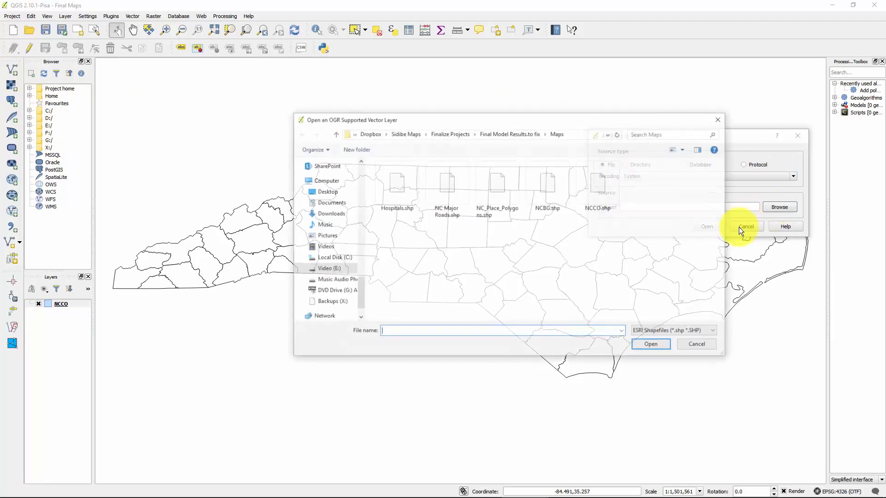
pyautogui.doubleClick(500, 181)
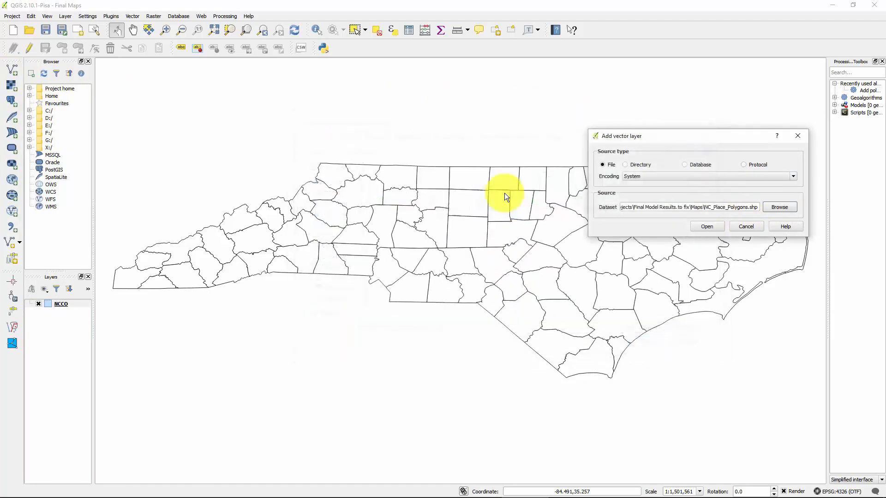
pyautogui.click(708, 227)
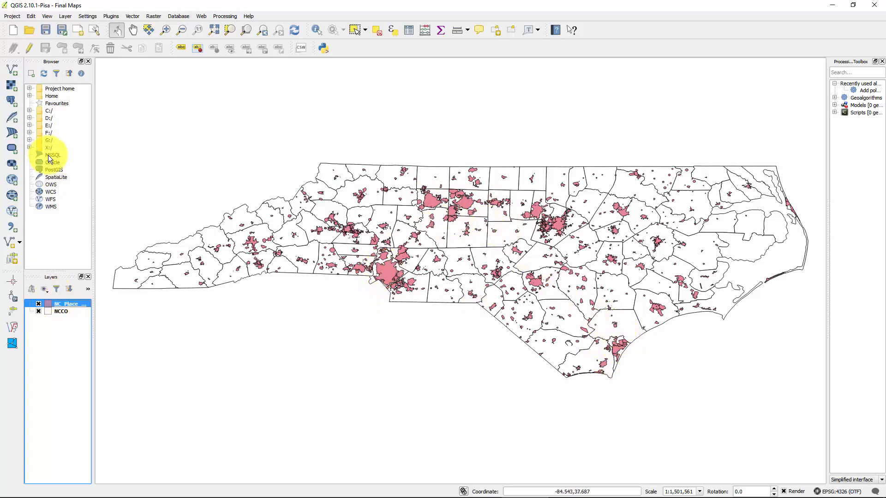
# Step: Add NC Major Roads.shp from the Maps folder as a vector layer
pyautogui.click(14, 71)
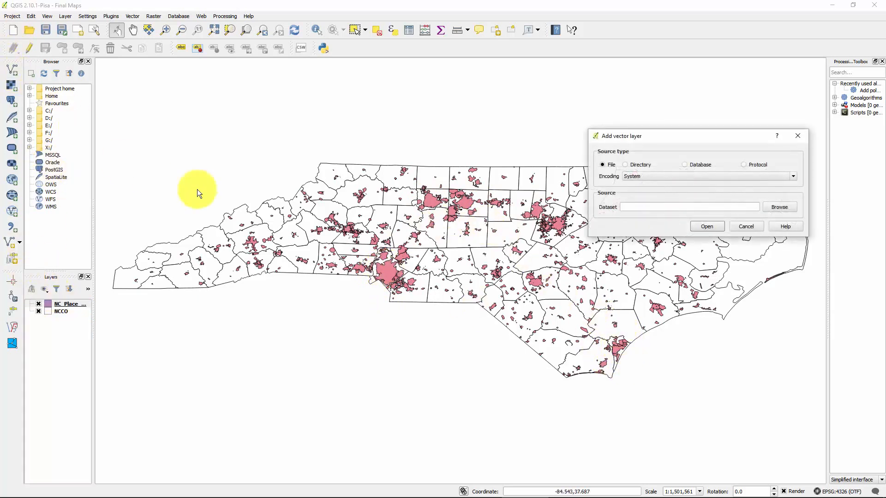
pyautogui.click(783, 209)
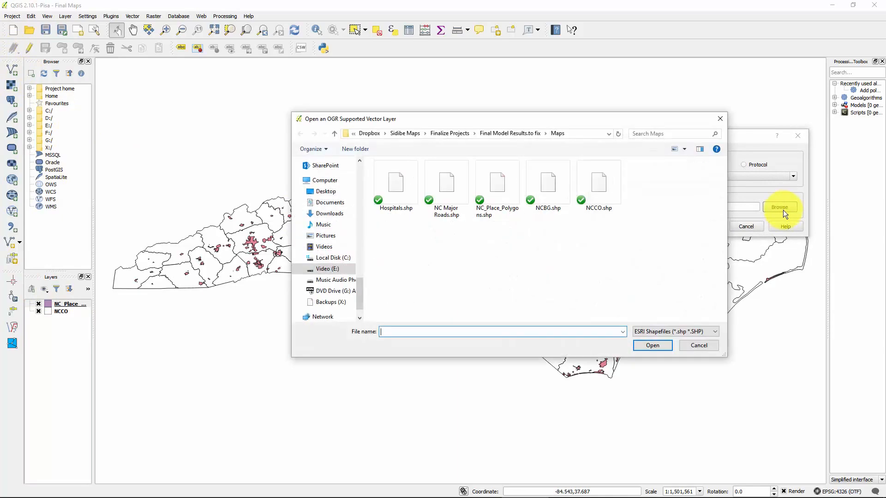
pyautogui.doubleClick(446, 203)
pyautogui.click(711, 225)
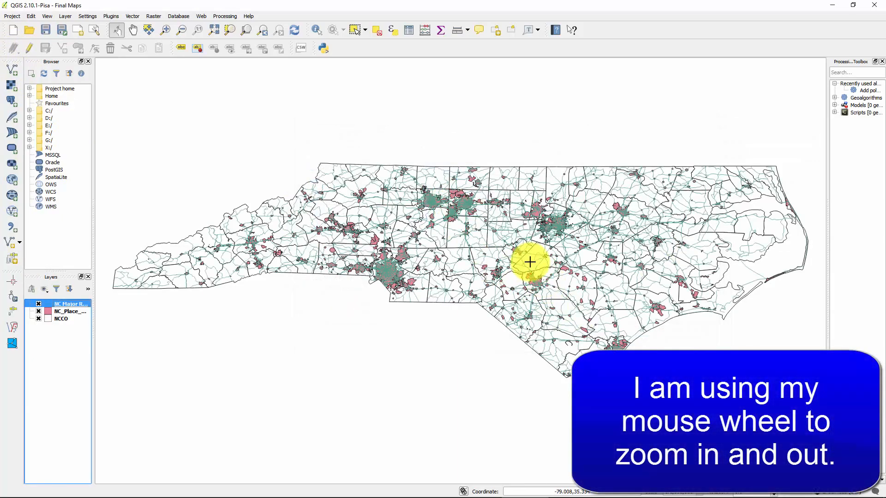
# Step: Examine the roads, place polygons and county boundaries up close around the large southern city and across the whole state
pyautogui.scroll(1, 529, 261)
pyautogui.scroll(3, 259, 260)
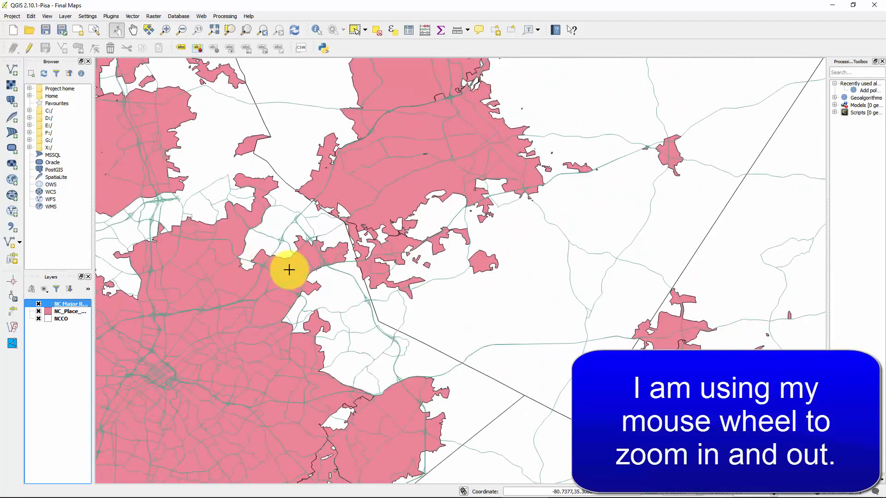
pyautogui.scroll(-1, 417, 243)
pyautogui.scroll(1, 567, 289)
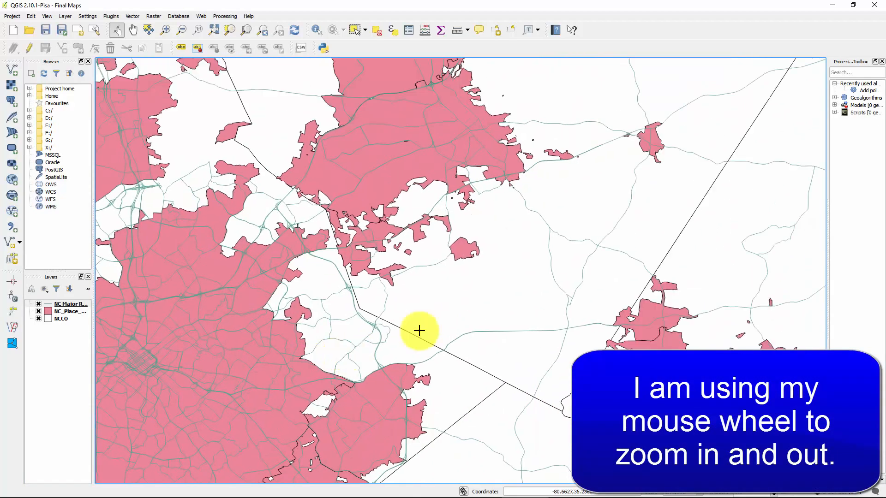
pyautogui.scroll(-3, 443, 323)
pyautogui.scroll(-1, 568, 231)
pyautogui.scroll(1, 592, 215)
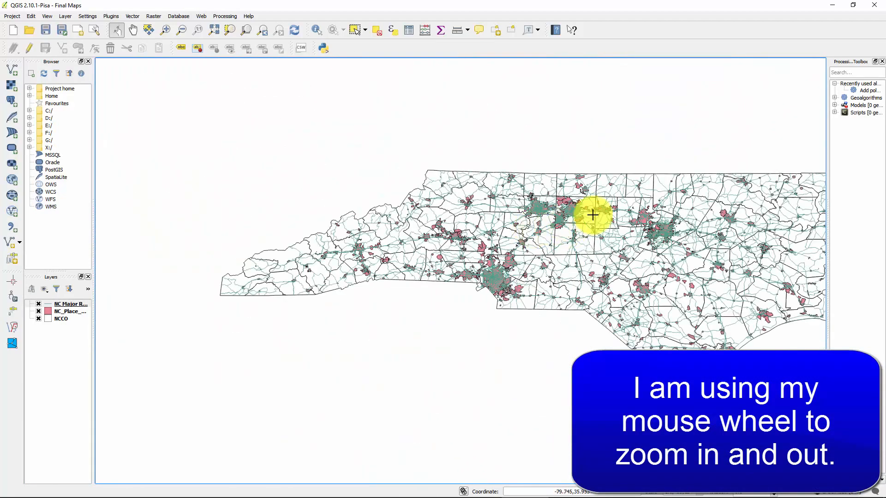
pyautogui.moveTo(592, 215); pyautogui.dragTo(494, 198)
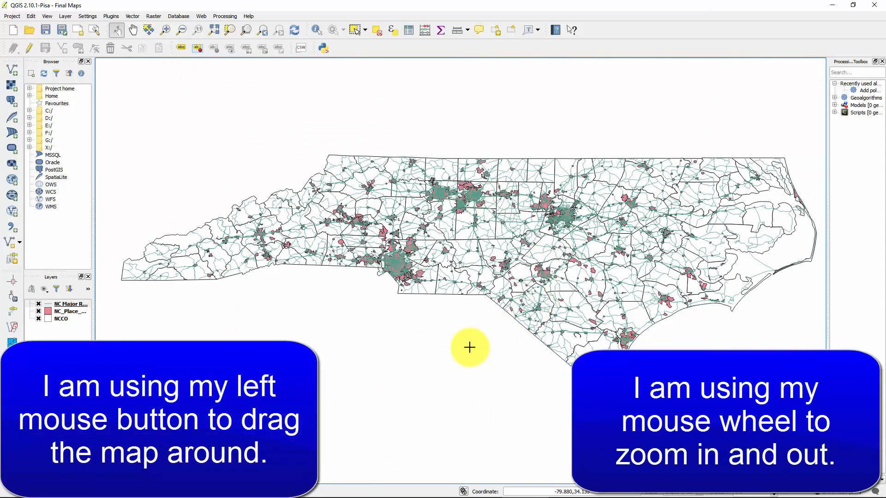
pyautogui.moveTo(423, 432); pyautogui.dragTo(414, 354)
pyautogui.moveTo(474, 172); pyautogui.dragTo(469, 243)
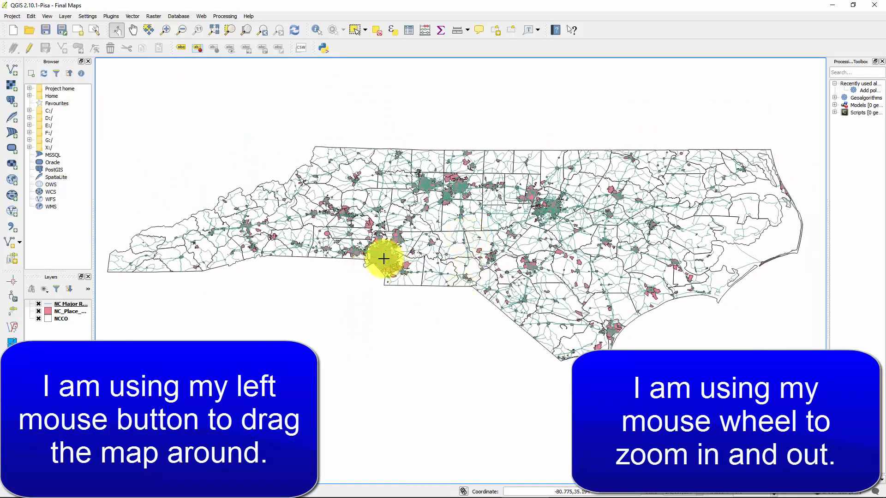
pyautogui.scroll(2, 383, 259)
pyautogui.scroll(1, 471, 204)
pyautogui.scroll(-1, 468, 204)
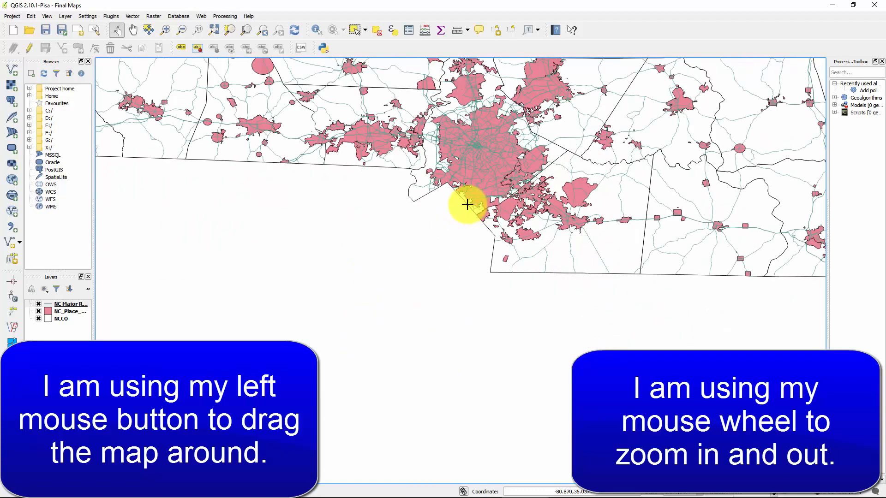
pyautogui.scroll(-2, 468, 204)
pyautogui.moveTo(478, 181); pyautogui.dragTo(388, 250)
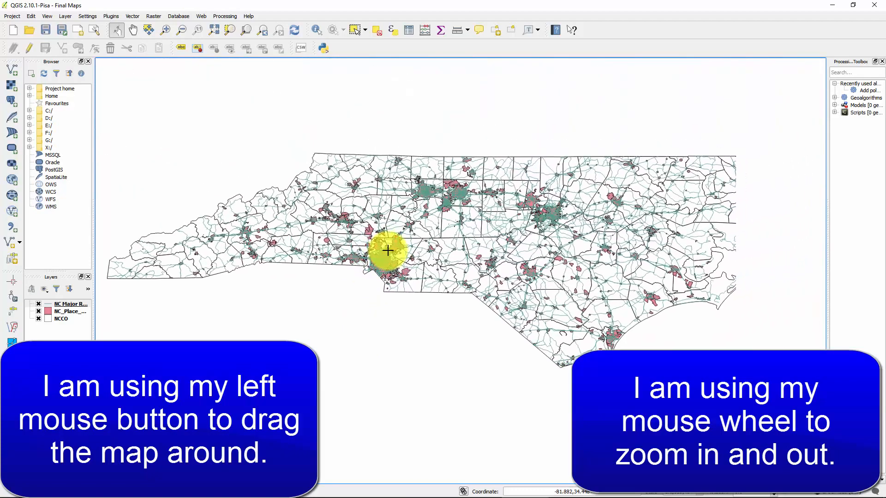
# Step: Set the NC Major Roads line symbol's transparency to 51% and apply the style
pyautogui.doubleClick(48, 304)
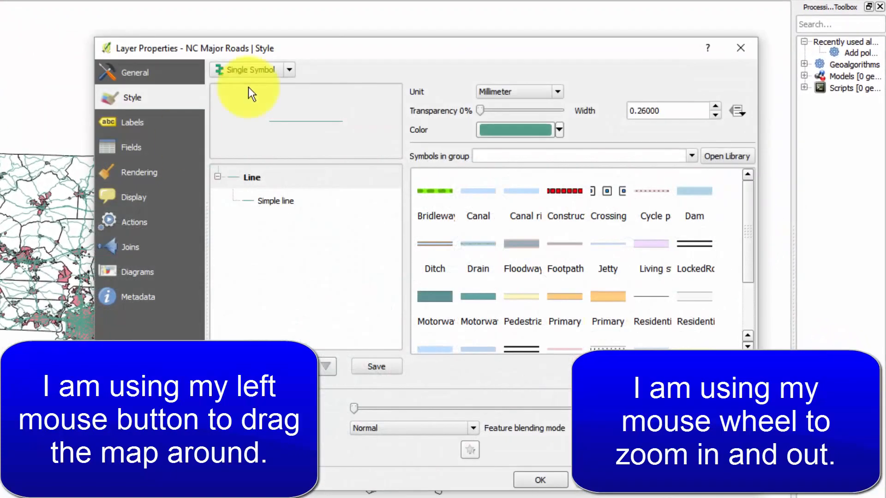
pyautogui.moveTo(483, 111); pyautogui.dragTo(524, 107)
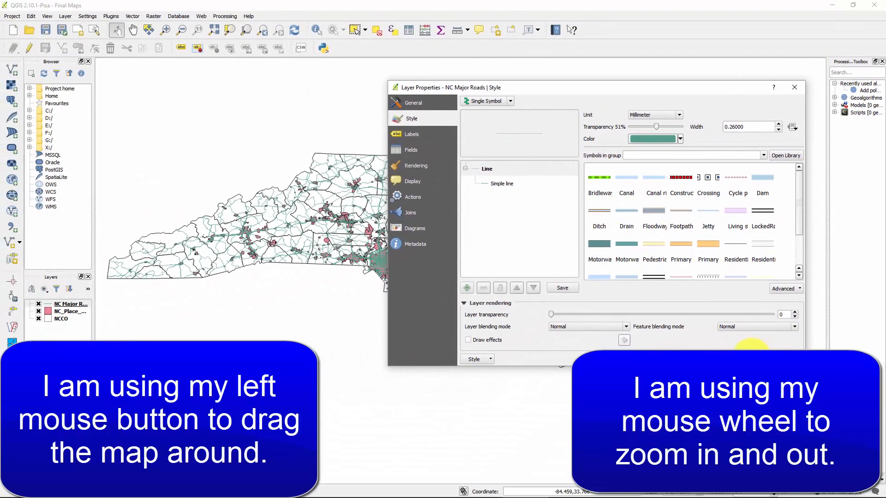
pyautogui.click(751, 358)
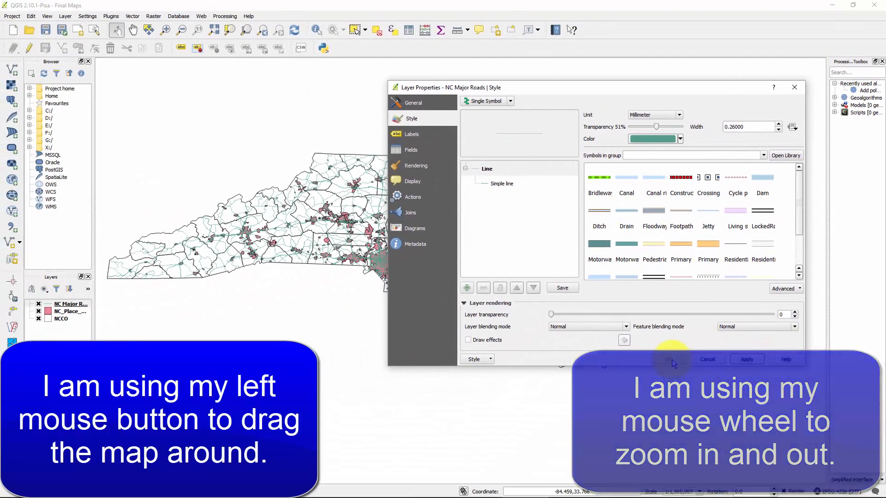
# Step: Close the roads style settings and examine the semi-transparent roads over the place polygons, up close around the southern border and statewide
pyautogui.click(673, 360)
pyautogui.scroll(1, 337, 291)
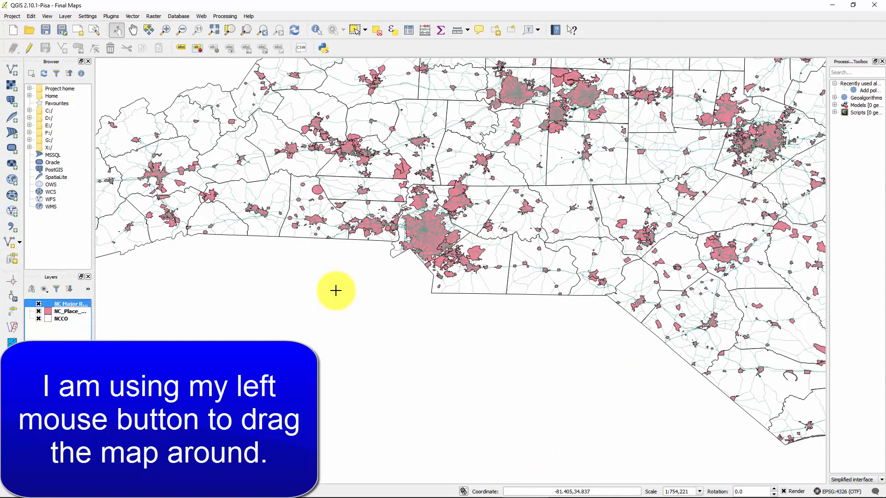
pyautogui.scroll(-1, 336, 291)
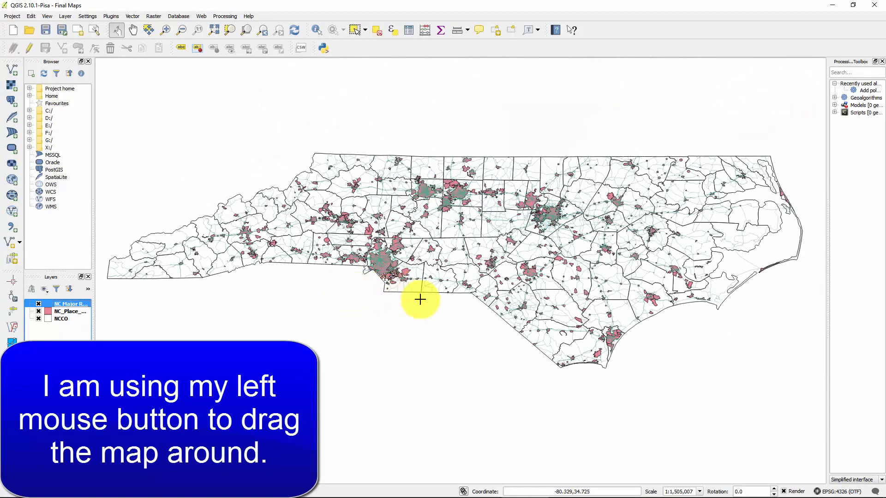
pyautogui.scroll(4, 355, 268)
pyautogui.scroll(-1, 516, 222)
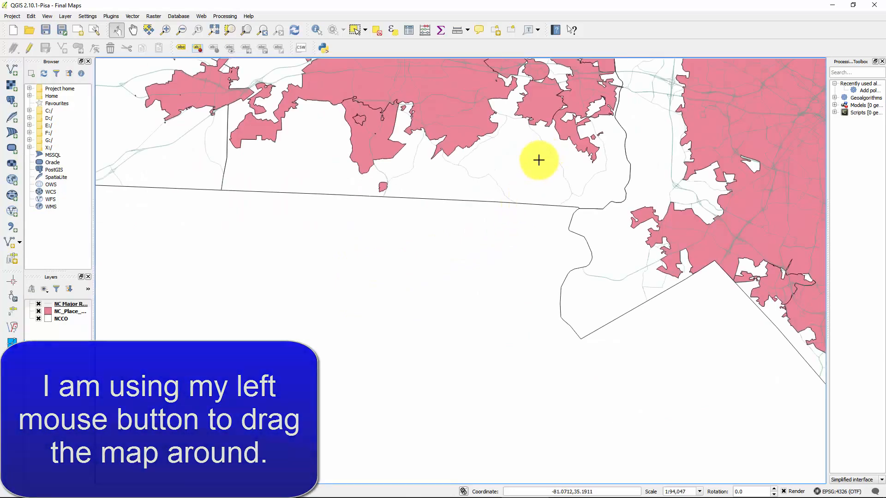
pyautogui.moveTo(539, 134); pyautogui.dragTo(498, 251)
pyautogui.scroll(2, 425, 245)
pyautogui.scroll(1, 497, 264)
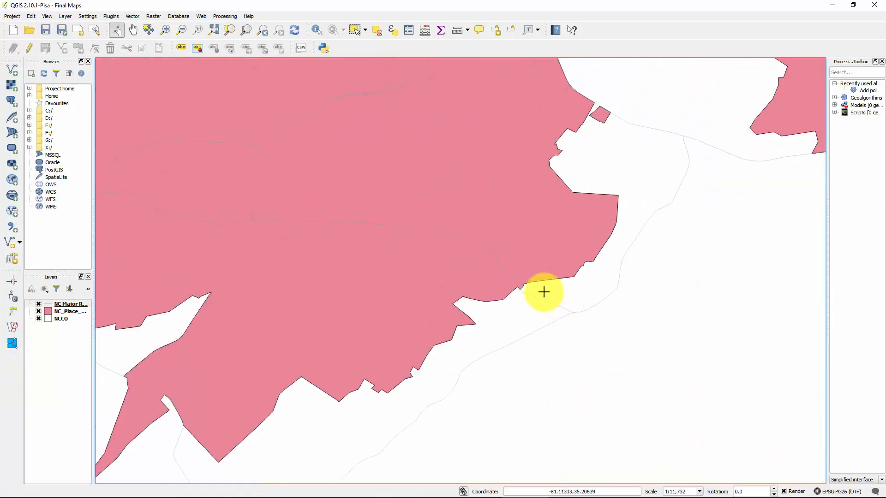
pyautogui.moveTo(622, 221); pyautogui.dragTo(308, 246)
pyautogui.scroll(-7, 421, 250)
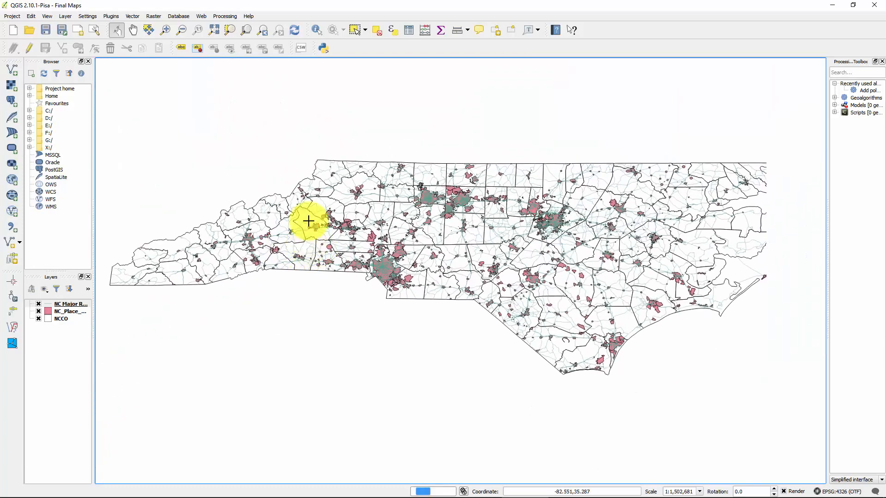
pyautogui.click(12, 70)
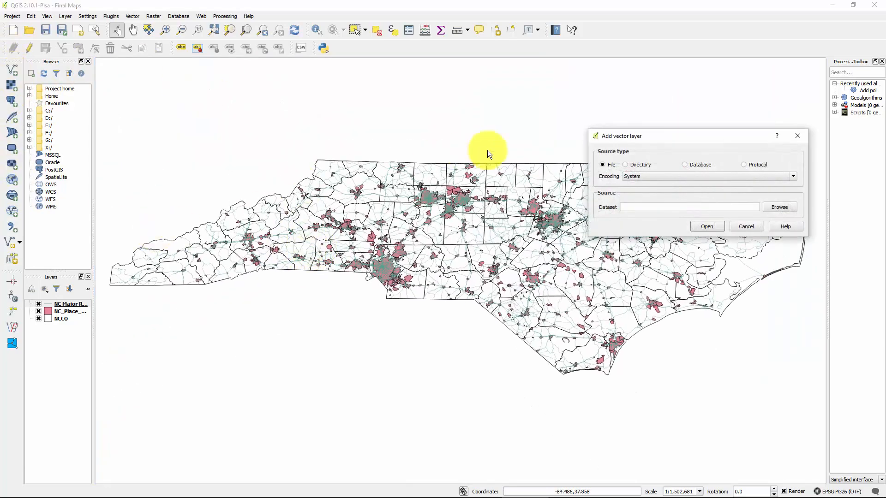
pyautogui.click(778, 207)
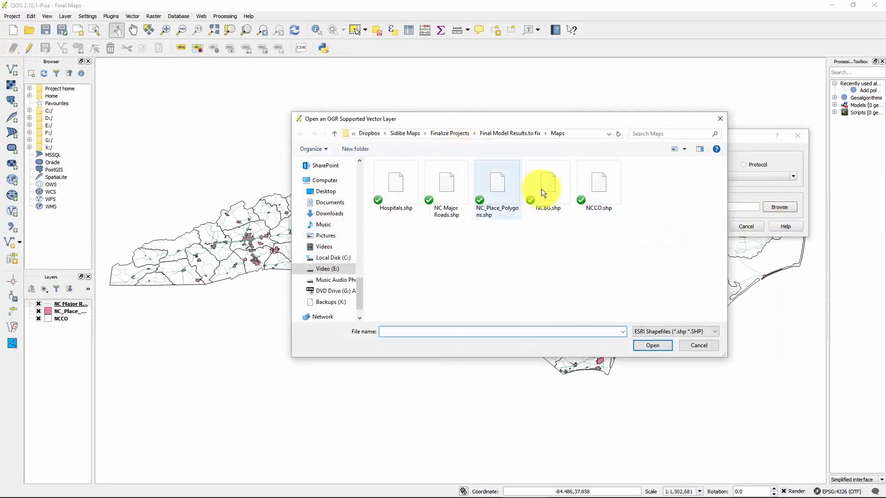
pyautogui.doubleClick(392, 190)
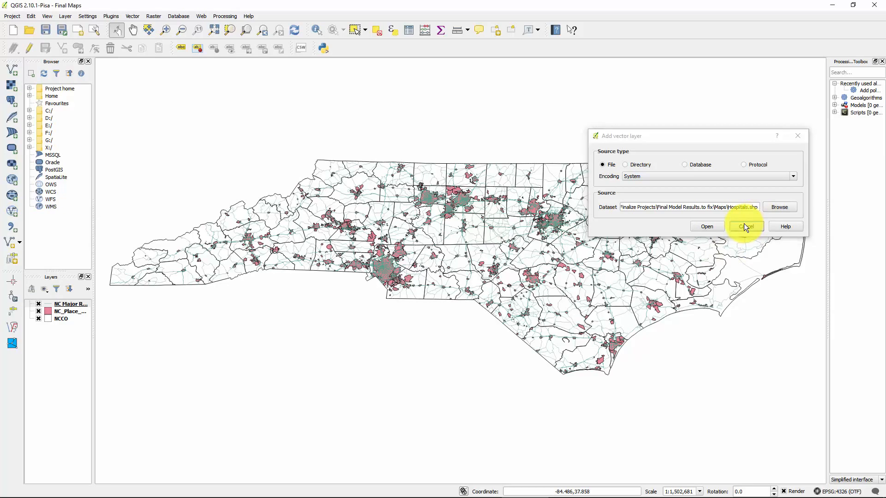
pyautogui.click(745, 226)
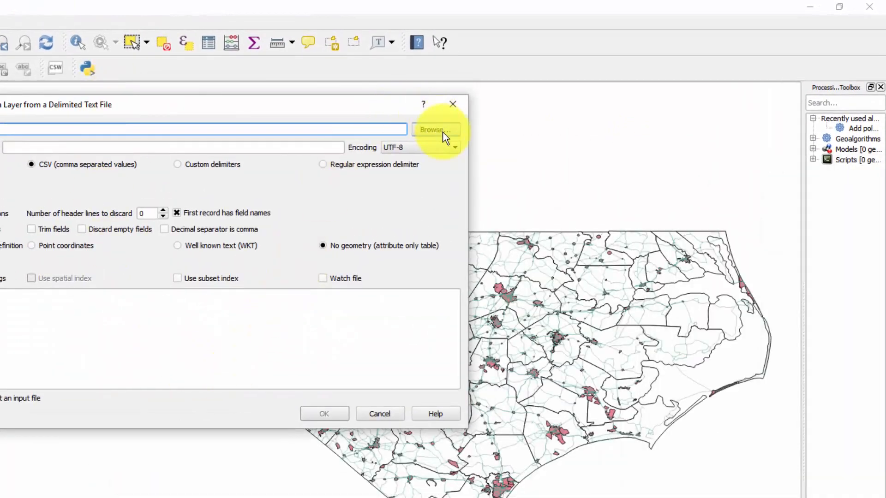
# Step: Add data.hosp.with.lonlat.csv from the Maps folder as a delimited text point layer, using X and Y as the coordinate fields
pyautogui.click(442, 131)
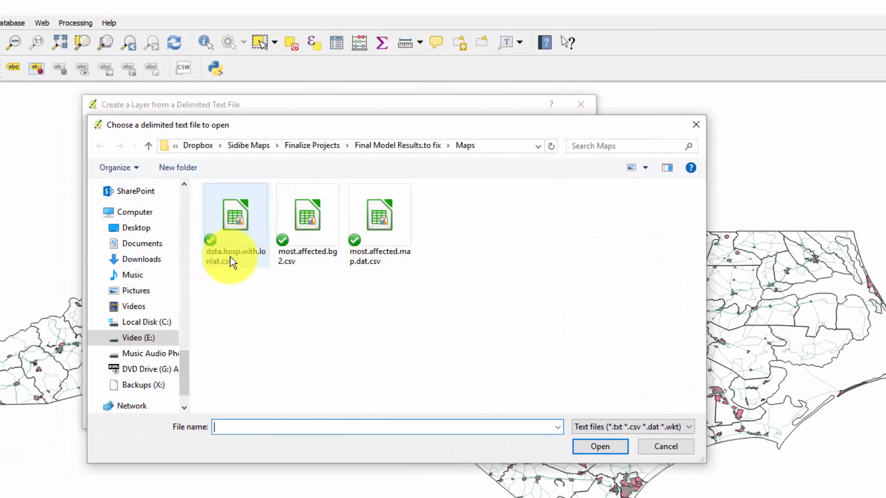
pyautogui.doubleClick(235, 234)
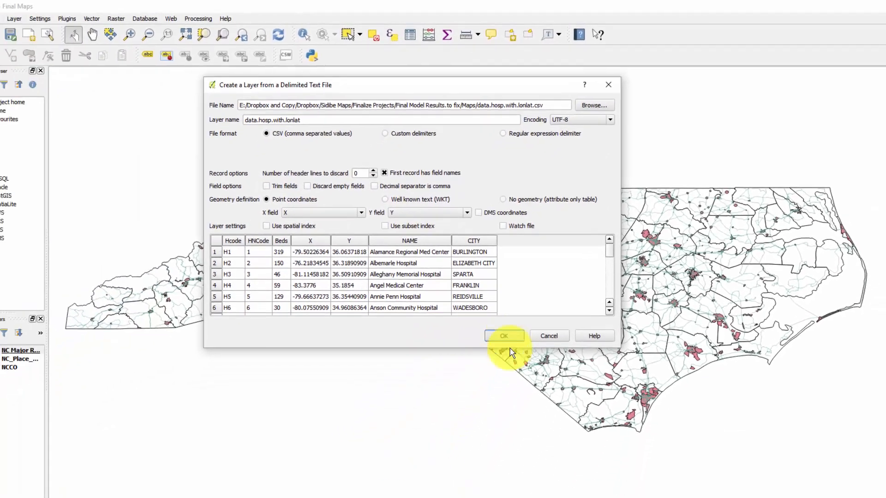
pyautogui.click(452, 414)
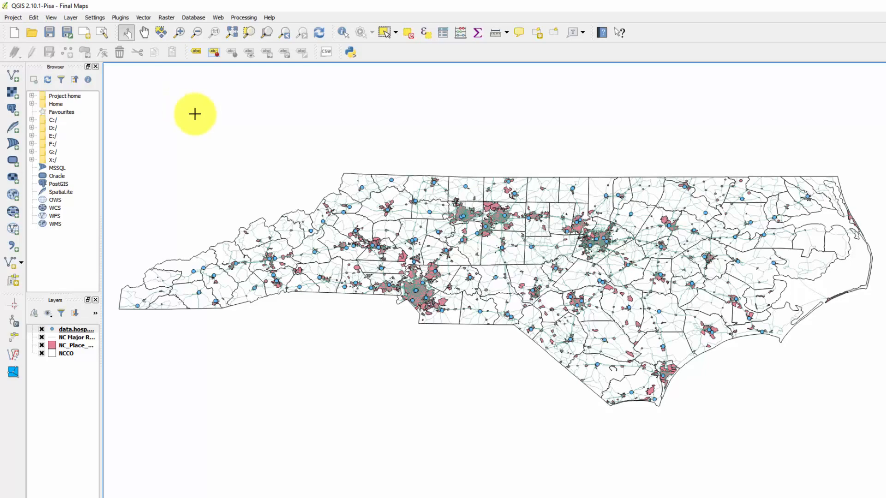
# Step: Change the data.hosp.with.lonlat layer's style to Graduated with Size as the method
pyautogui.scroll(1, 603, 267)
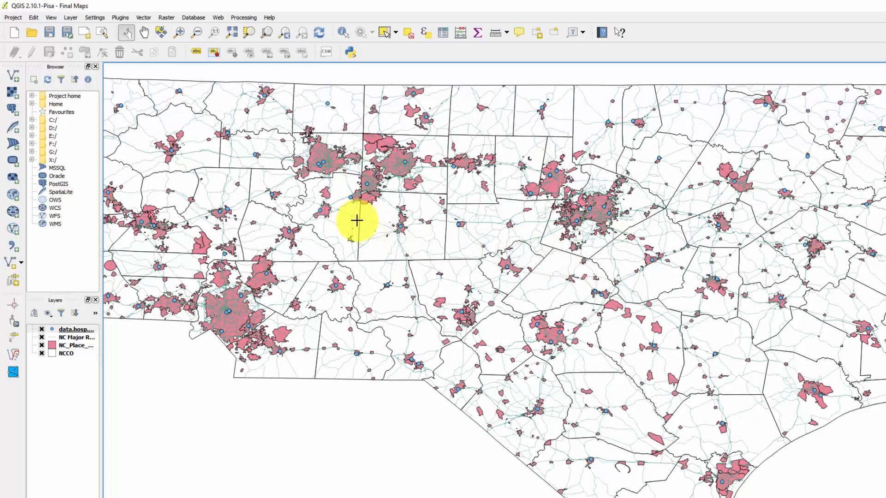
pyautogui.scroll(1, 355, 220)
pyautogui.moveTo(347, 193); pyautogui.dragTo(449, 353)
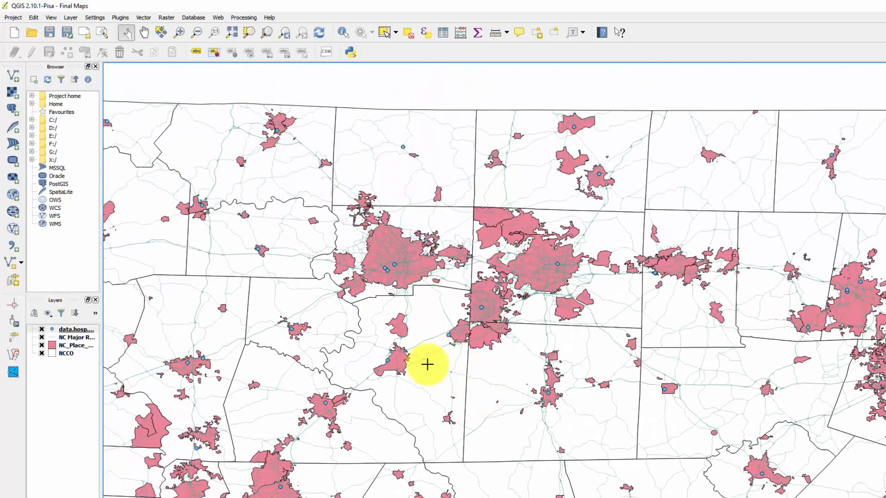
pyautogui.moveTo(587, 365); pyautogui.dragTo(498, 257)
pyautogui.scroll(-2, 614, 240)
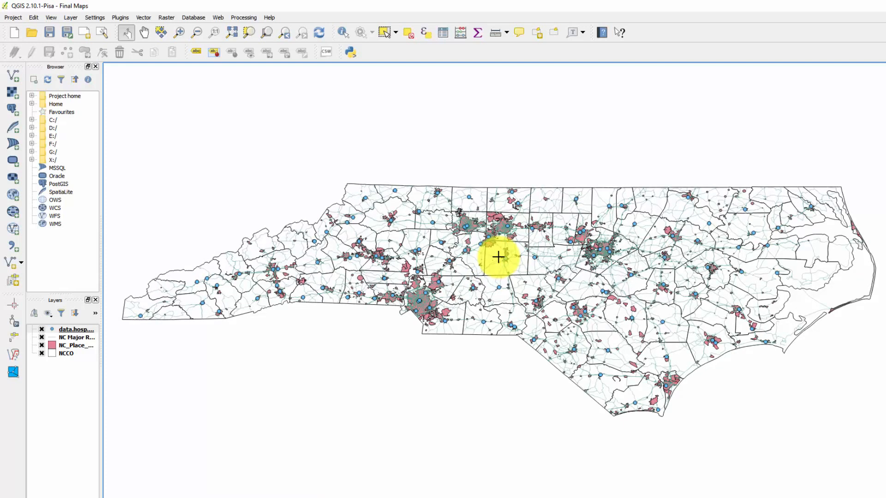
pyautogui.rightClick(75, 331)
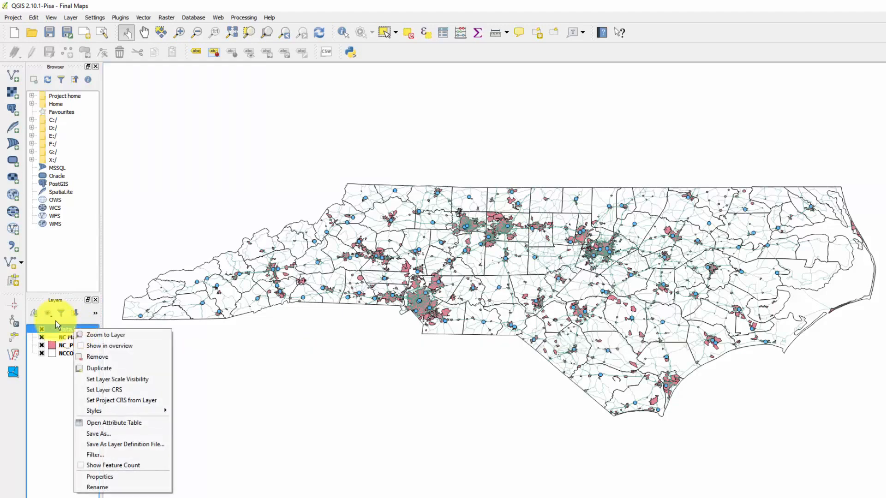
pyautogui.click(117, 477)
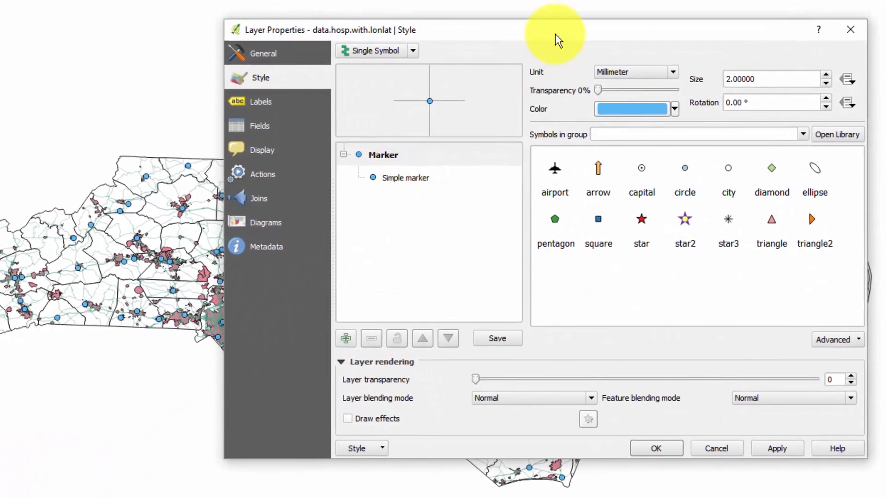
pyautogui.moveTo(534, 29); pyautogui.dragTo(352, 18)
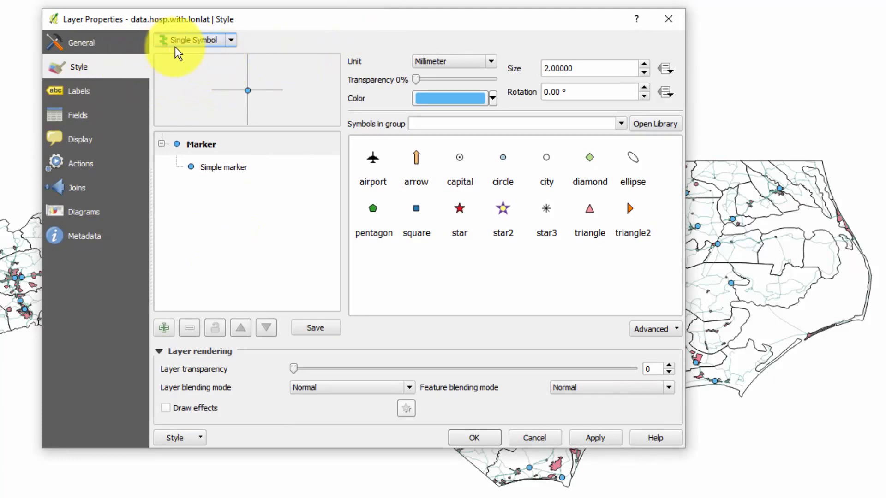
pyautogui.click(232, 41)
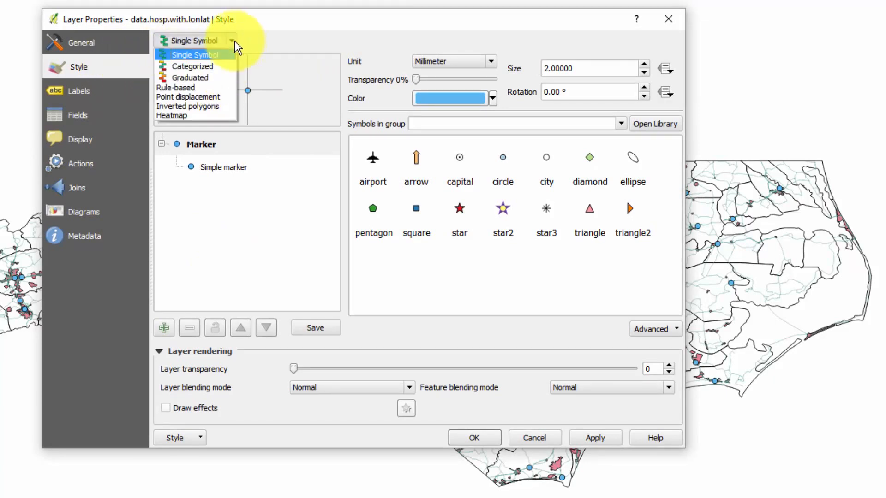
pyautogui.click(215, 77)
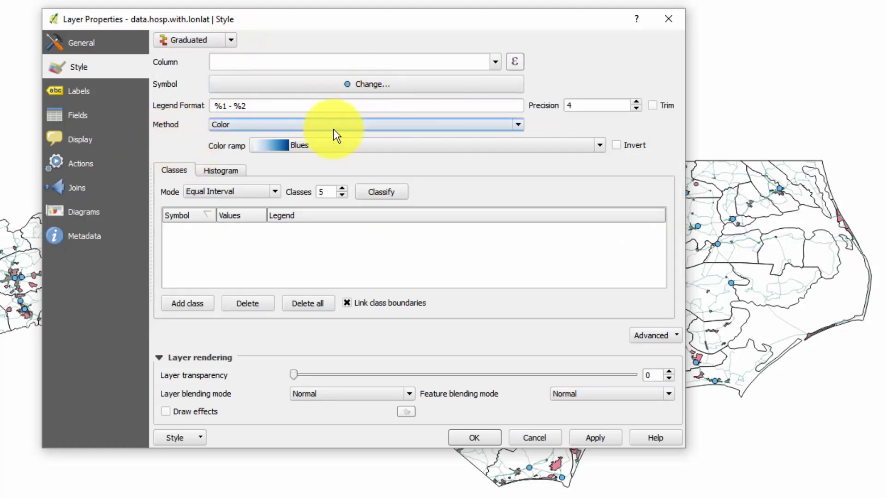
pyautogui.click(519, 127)
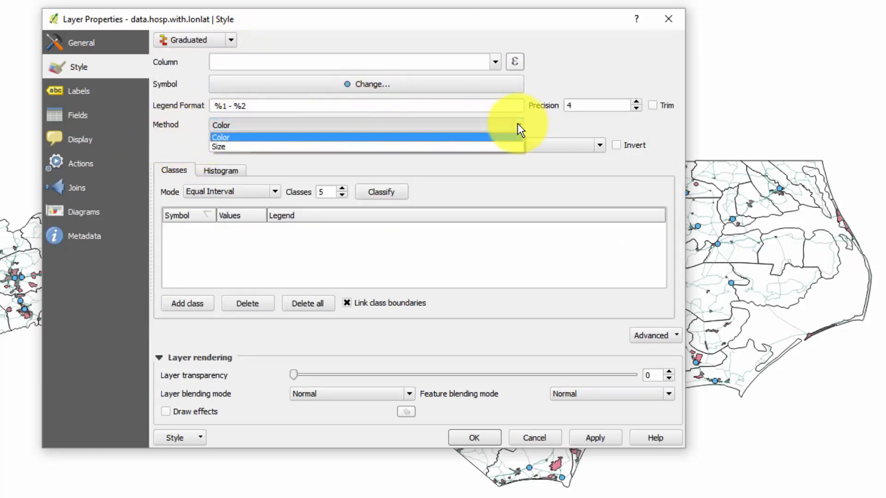
pyautogui.click(467, 146)
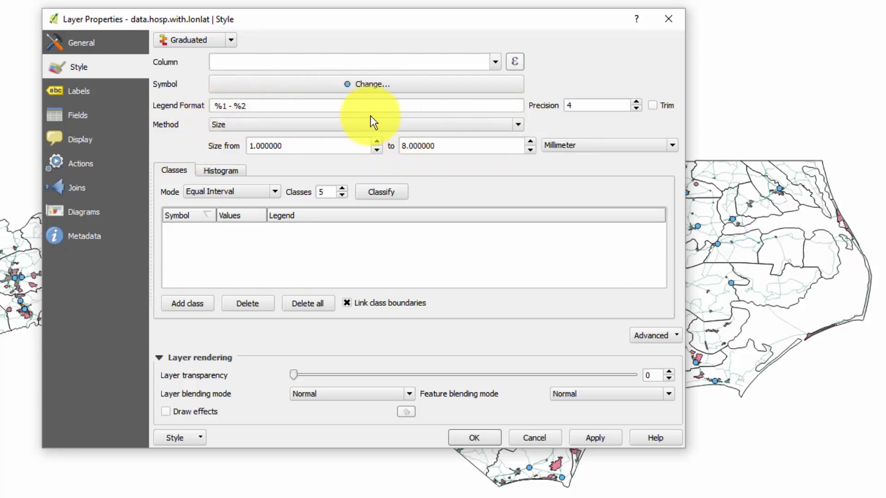
pyautogui.click(521, 123)
pyautogui.click(520, 124)
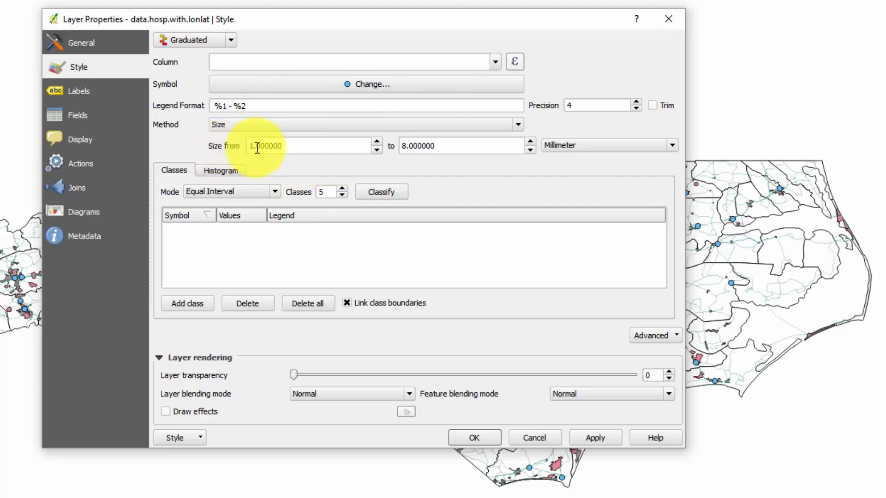
# Step: Set the graduated hospital symbol sizes to range from 2 to 6 millimetres
pyautogui.click(378, 142)
pyautogui.click(378, 141)
pyautogui.click(379, 142)
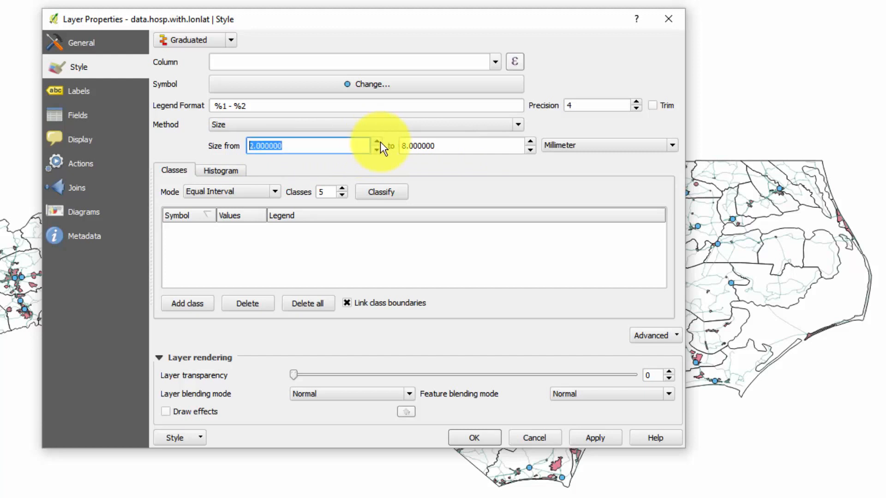
pyautogui.click(532, 149)
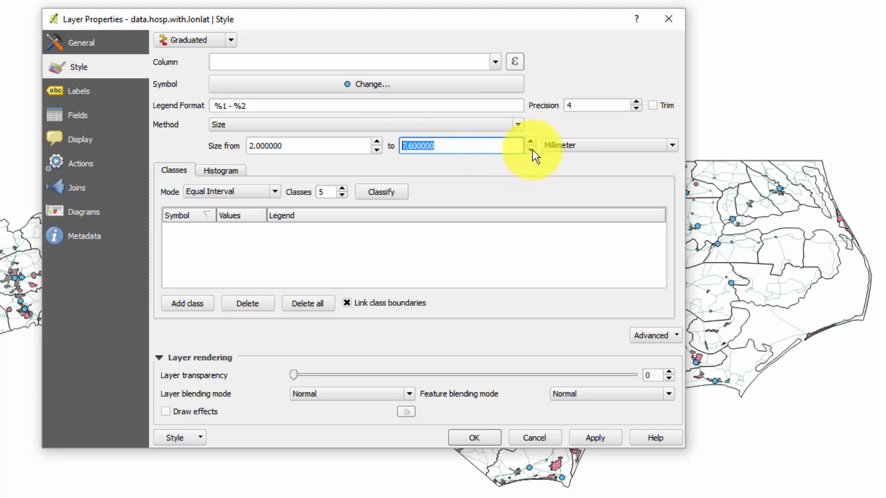
pyautogui.click(531, 150)
pyautogui.click(532, 149)
pyautogui.click(531, 149)
pyautogui.click(531, 150)
pyautogui.click(531, 149)
pyautogui.click(532, 150)
pyautogui.click(532, 149)
pyautogui.click(532, 150)
pyautogui.click(532, 149)
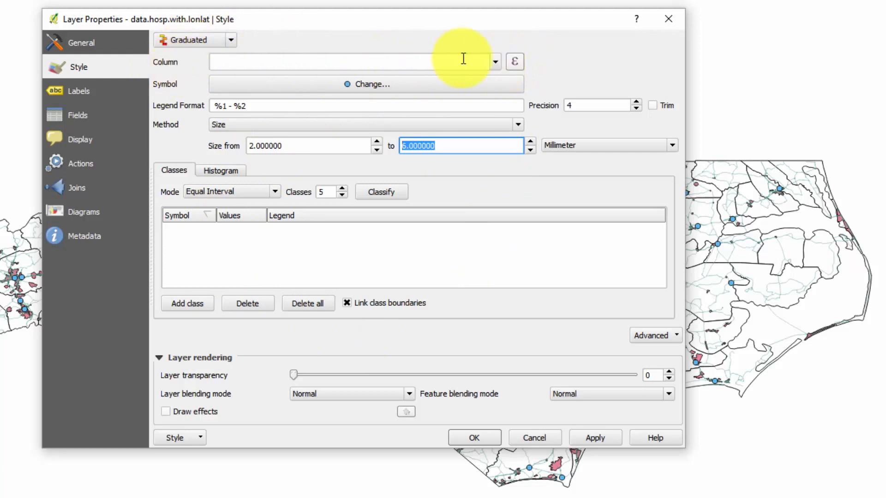
# Step: Classify the hospitals by the Beds column into five equal-interval classes and apply the style
pyautogui.click(495, 61)
pyautogui.click(448, 86)
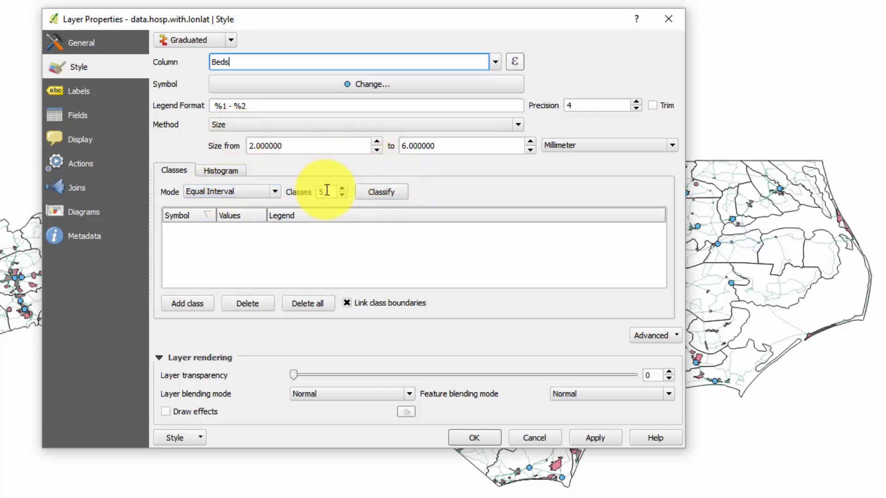
pyautogui.click(381, 193)
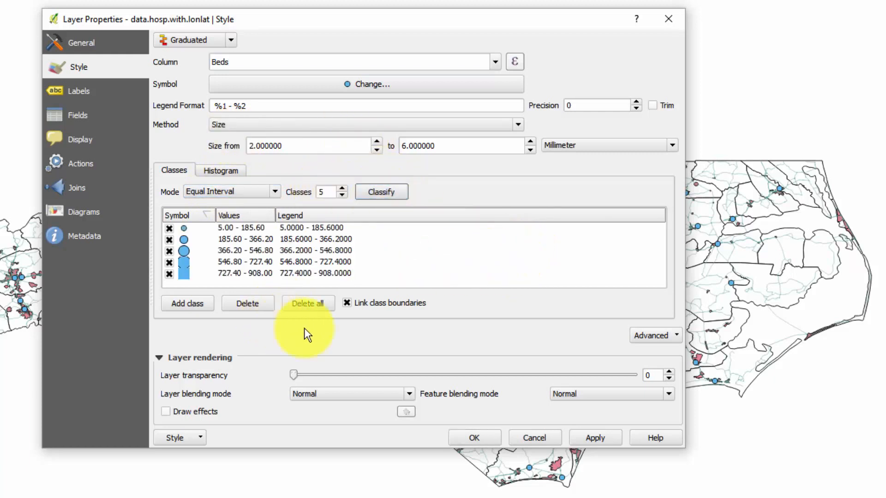
pyautogui.click(585, 436)
pyautogui.click(486, 438)
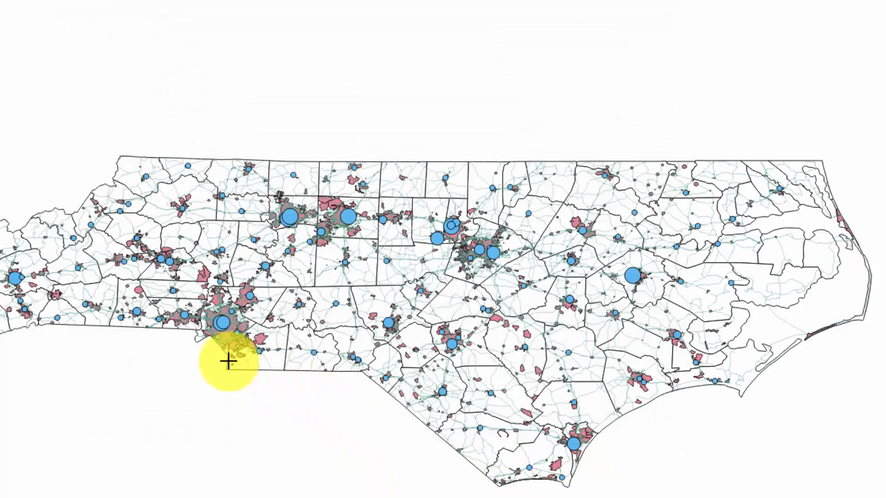
# Step: Add NCBG.shp from the Maps folder as a vector layer
pyautogui.scroll(1, 186, 326)
pyautogui.scroll(1, 228, 319)
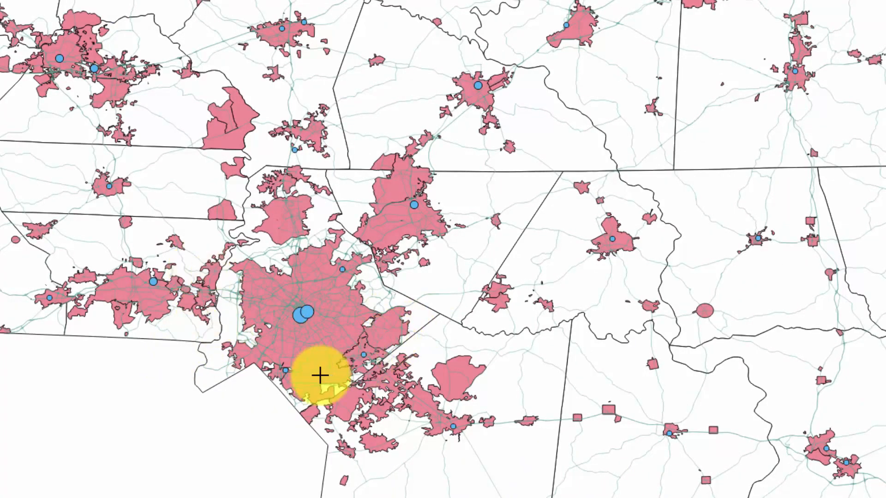
pyautogui.scroll(-2, 482, 427)
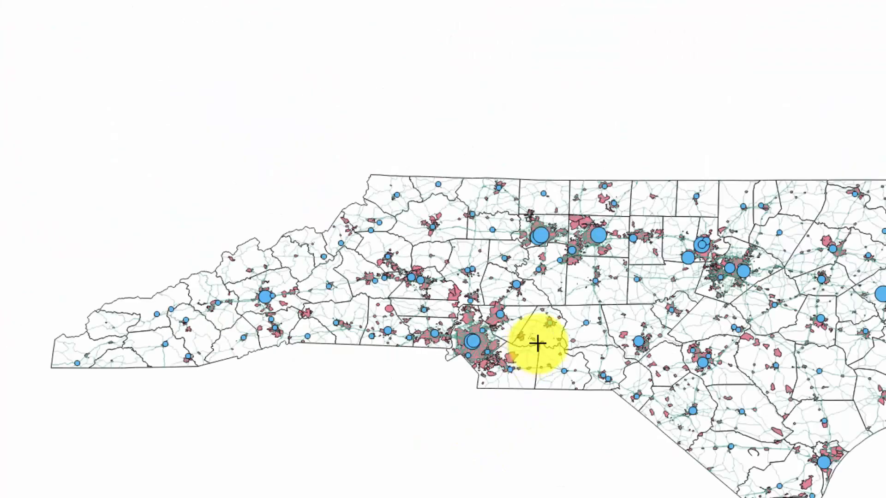
pyautogui.moveTo(544, 297); pyautogui.dragTo(410, 261)
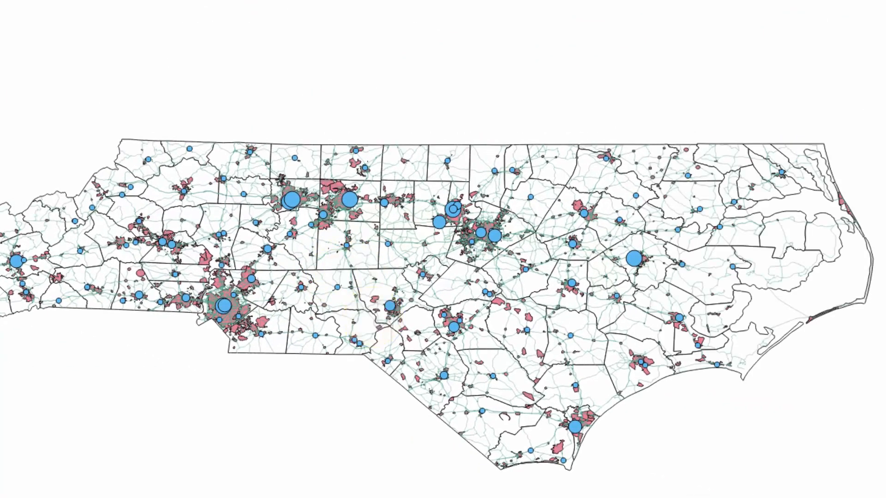
pyautogui.hotkey('ctrl', 'shift', 'v')
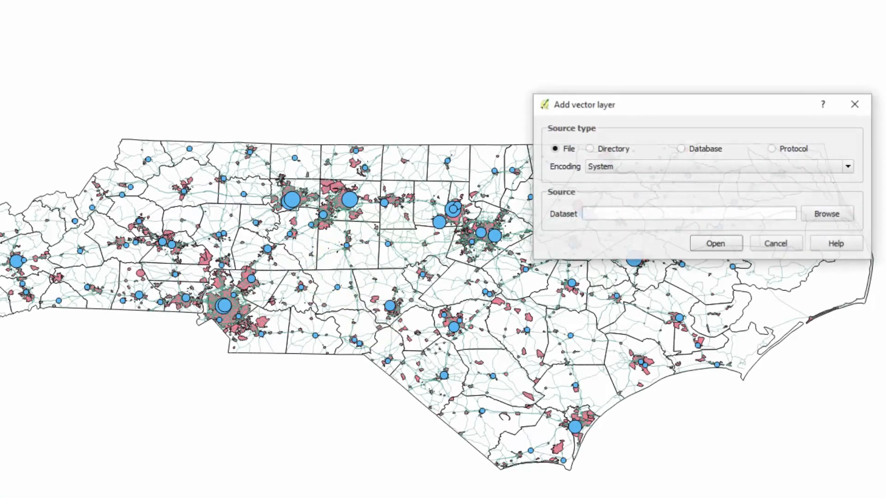
pyautogui.click(828, 214)
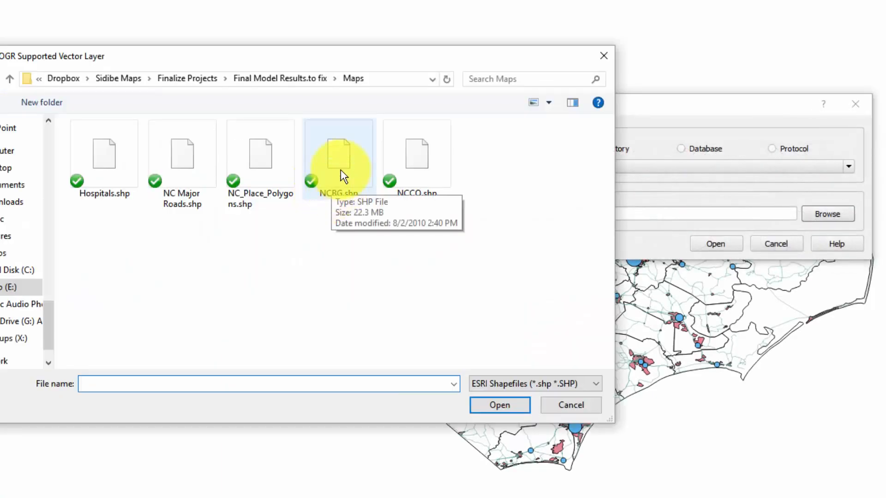
pyautogui.doubleClick(340, 168)
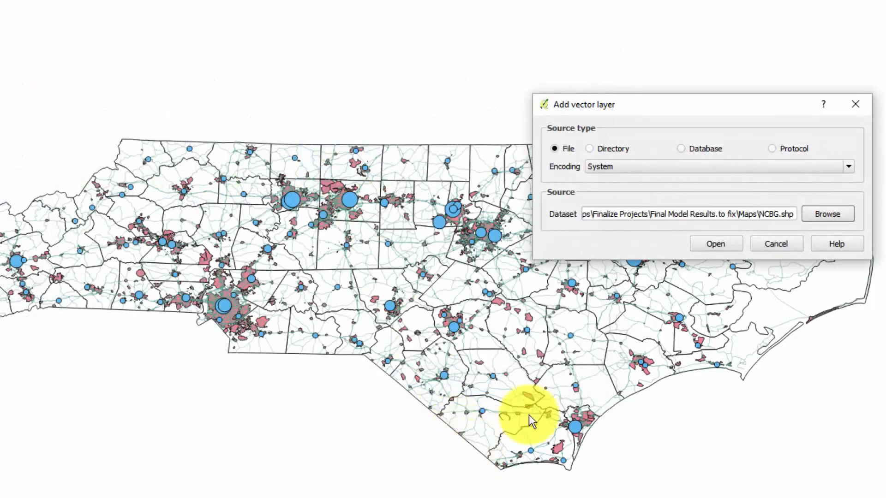
pyautogui.click(716, 244)
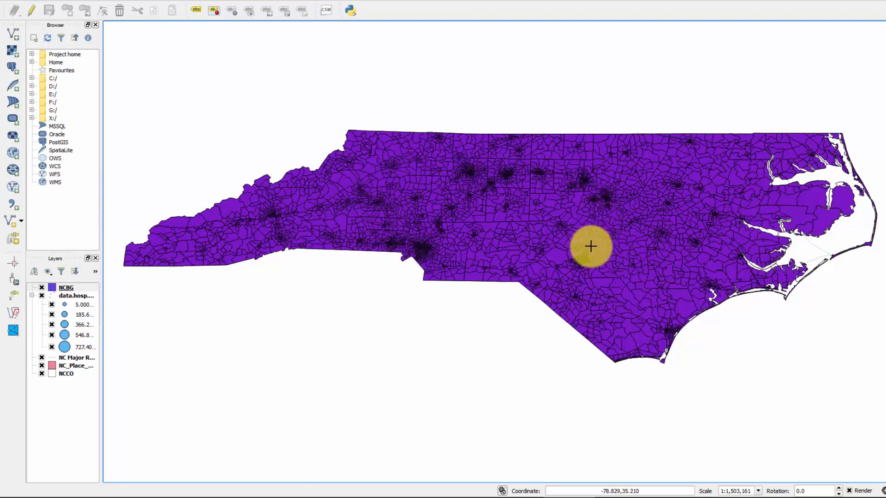
# Step: Examine the NCBG block group boundaries up close and compare them with the layers underneath by toggling the layer's visibility
pyautogui.scroll(3, 456, 240)
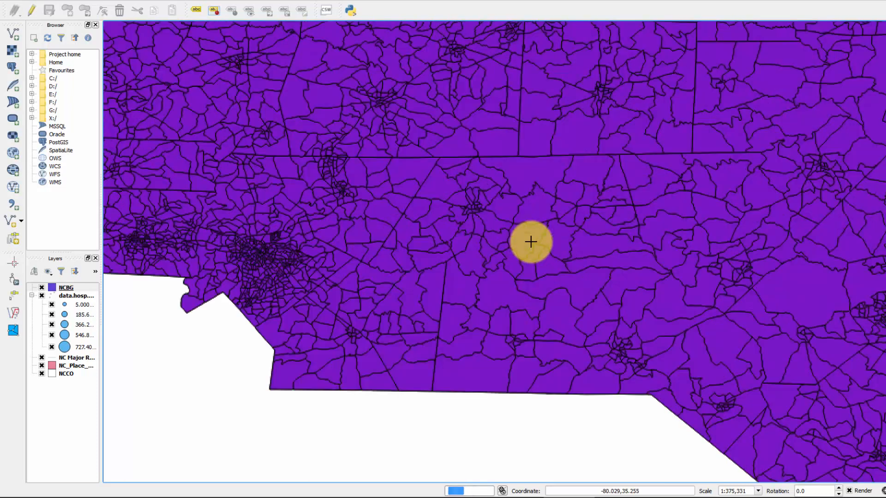
pyautogui.scroll(1, 470, 221)
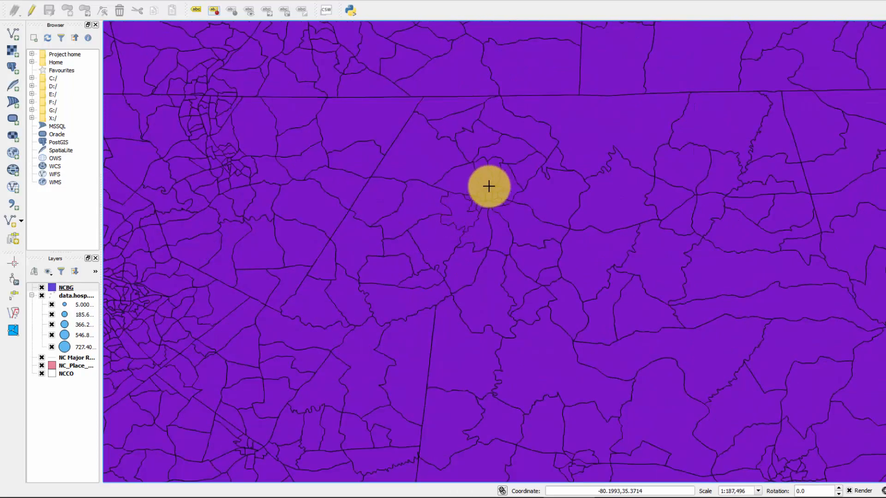
pyautogui.scroll(-2, 476, 158)
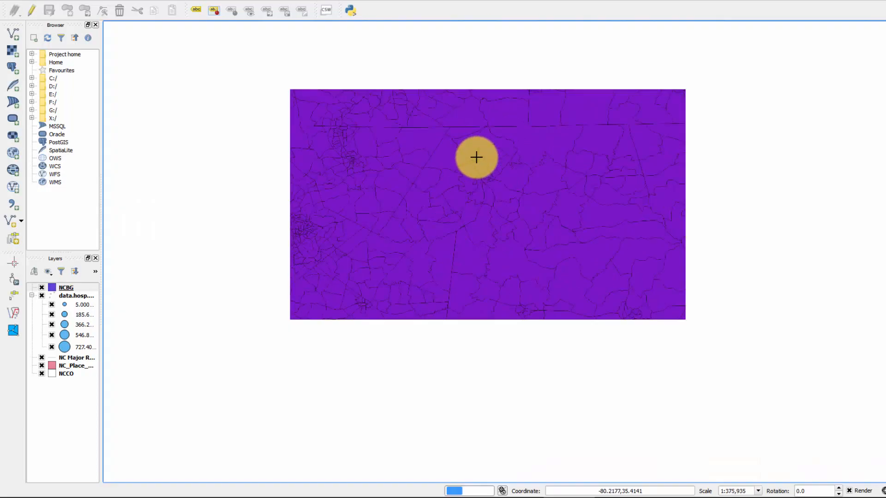
pyautogui.scroll(-1, 514, 212)
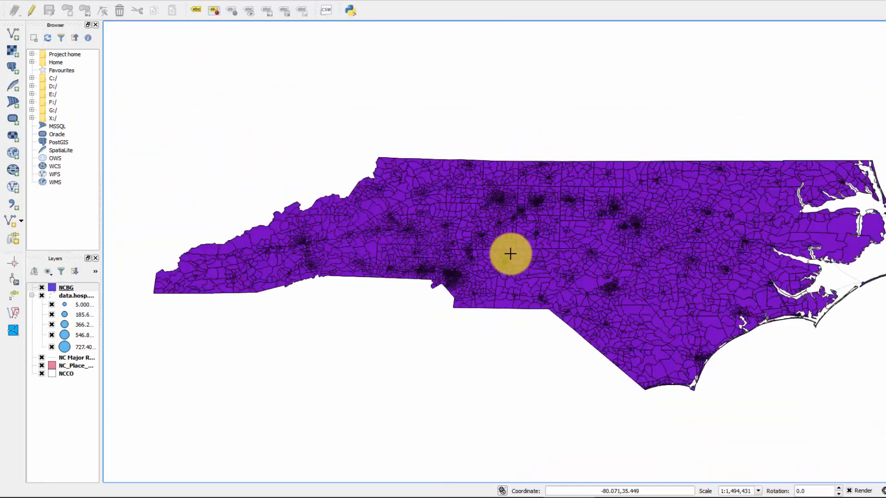
pyautogui.moveTo(524, 233); pyautogui.dragTo(484, 183)
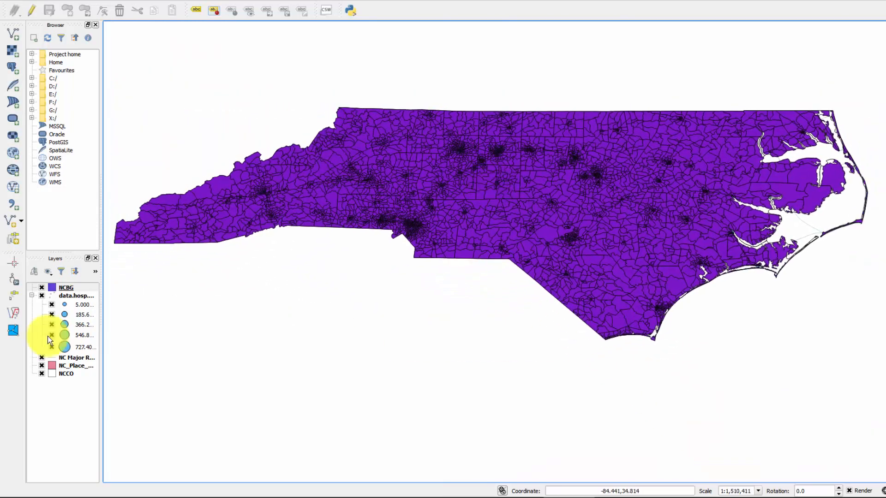
pyautogui.click(41, 288)
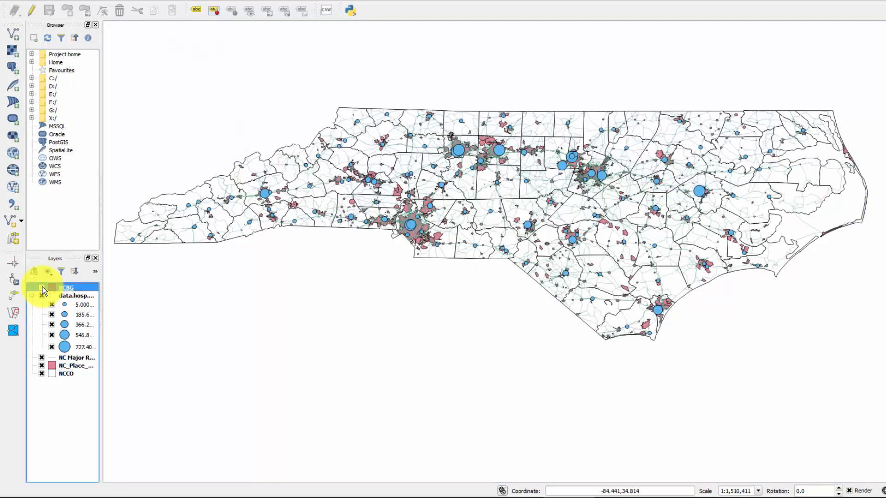
pyautogui.click(42, 288)
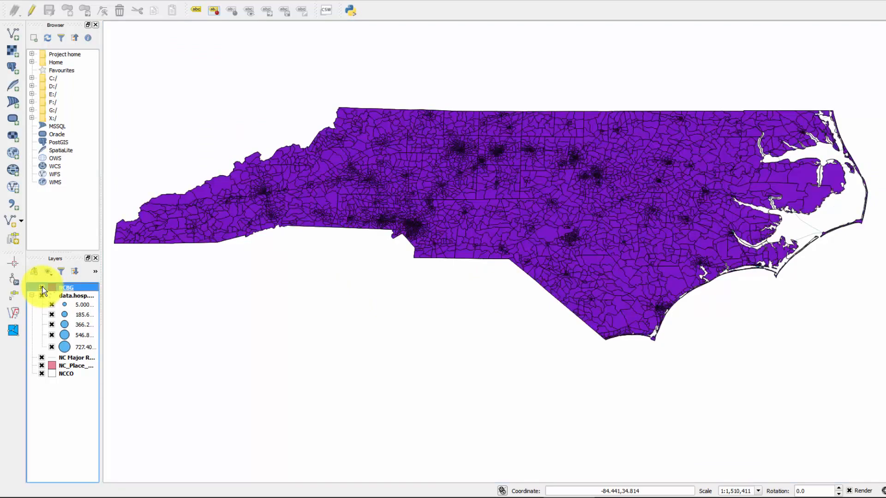
pyautogui.click(42, 288)
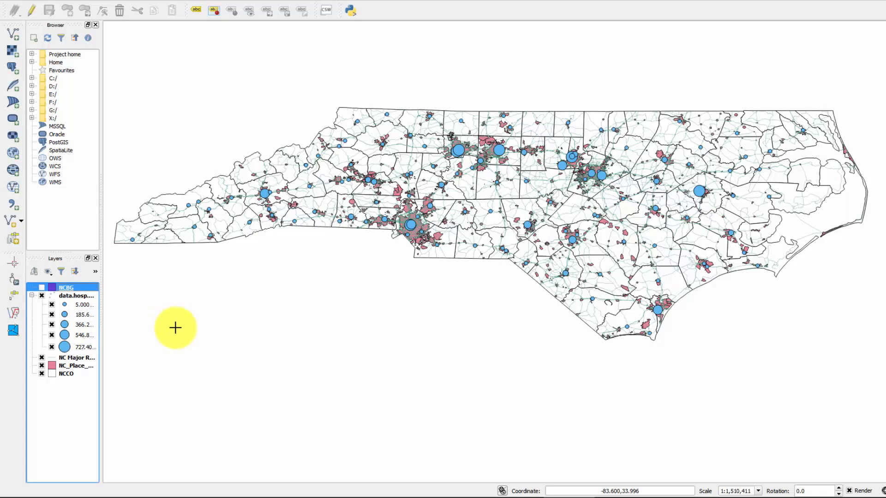
pyautogui.click(42, 287)
pyautogui.scroll(1, 499, 181)
pyautogui.scroll(1, 499, 181)
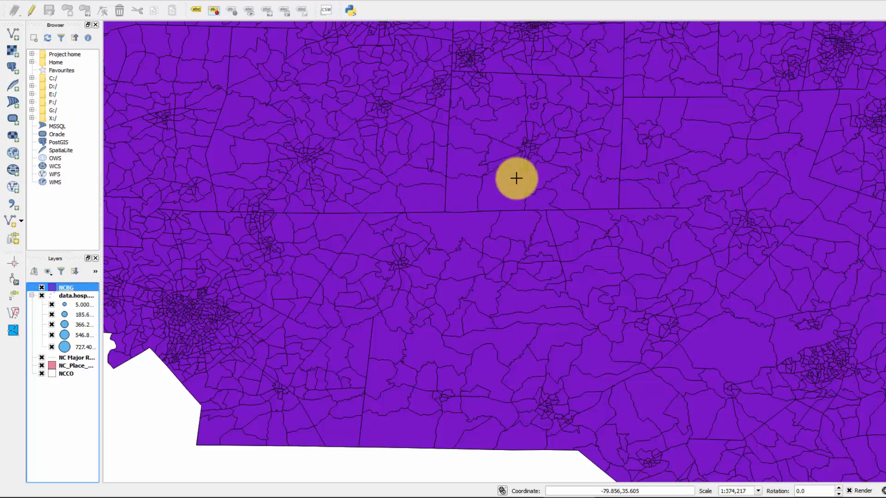
pyautogui.scroll(-2, 516, 178)
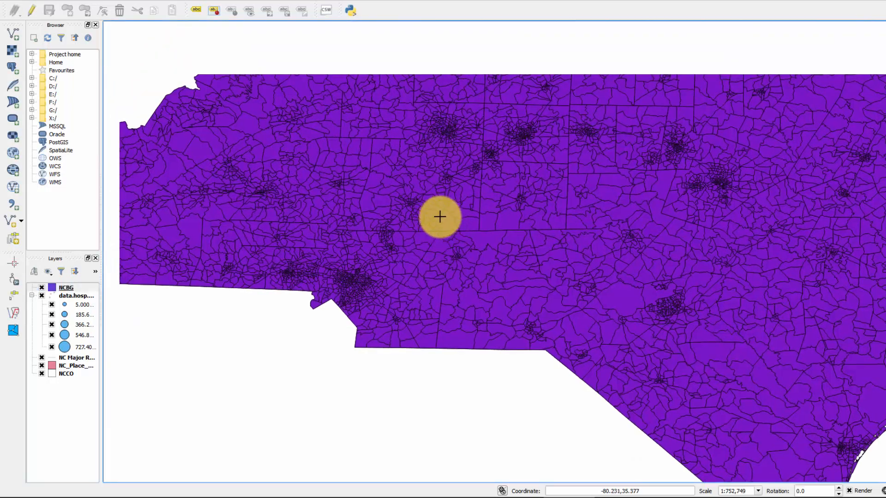
pyautogui.scroll(-1, 440, 216)
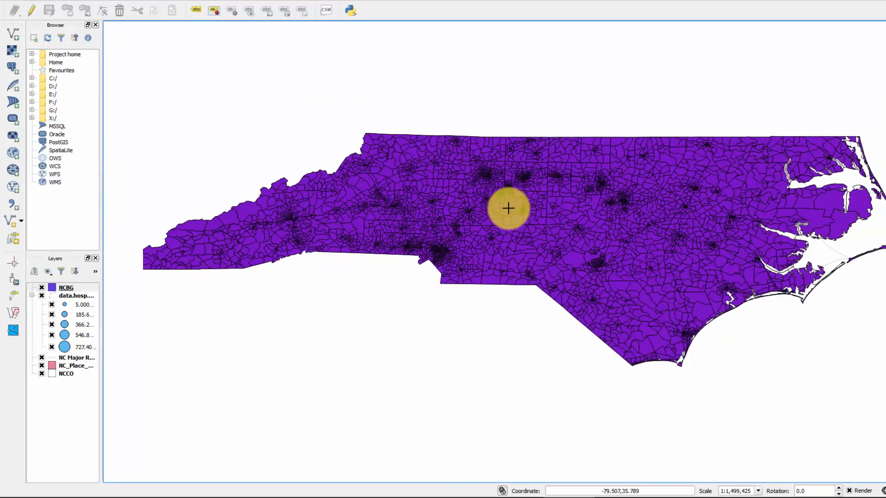
pyautogui.moveTo(509, 209); pyautogui.dragTo(502, 208)
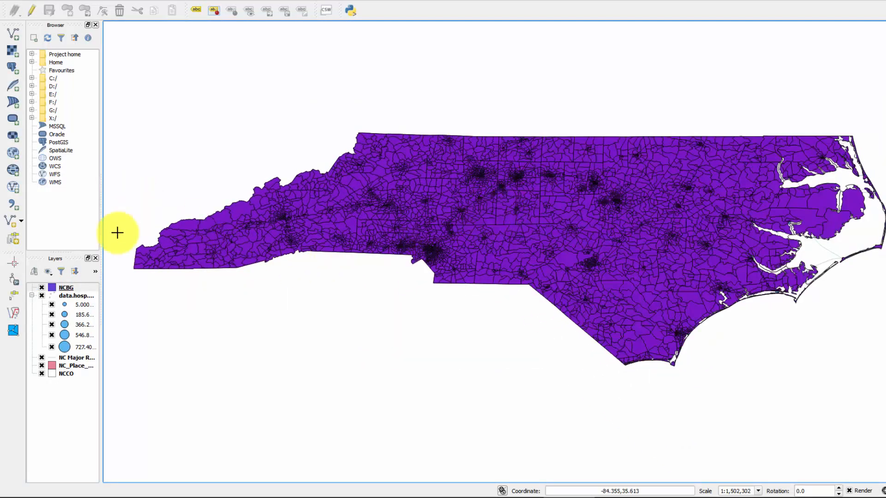
# Step: Hide the NCBG layer so the hospitals, roads, places and counties underneath are displayed
pyautogui.click(42, 287)
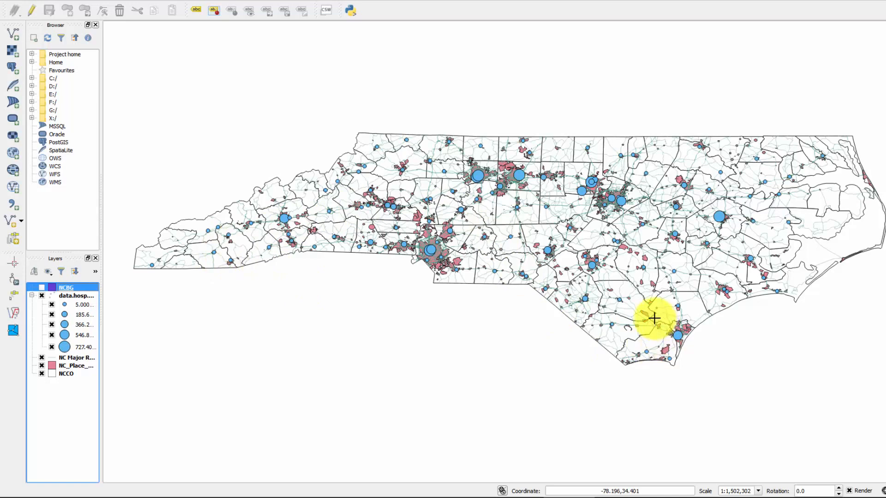
pyautogui.scroll(2, 625, 317)
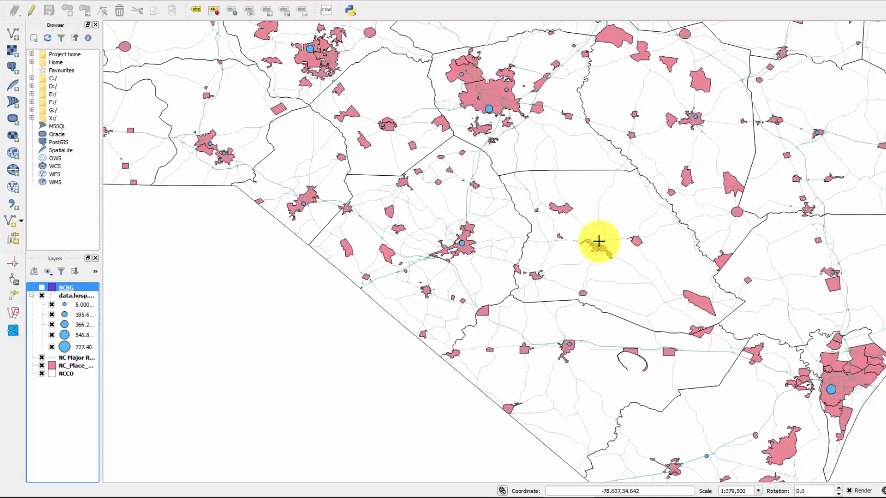
pyautogui.scroll(-3, 599, 135)
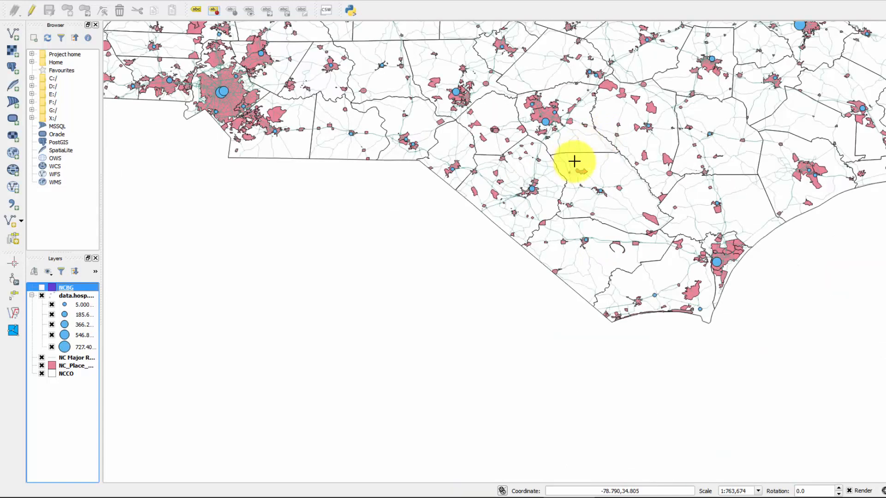
pyautogui.moveTo(582, 123); pyautogui.dragTo(611, 255)
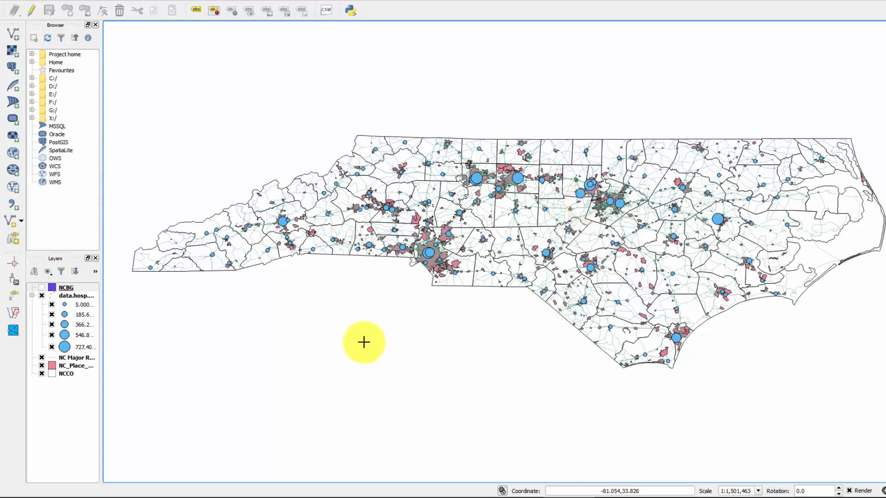
pyautogui.click(41, 288)
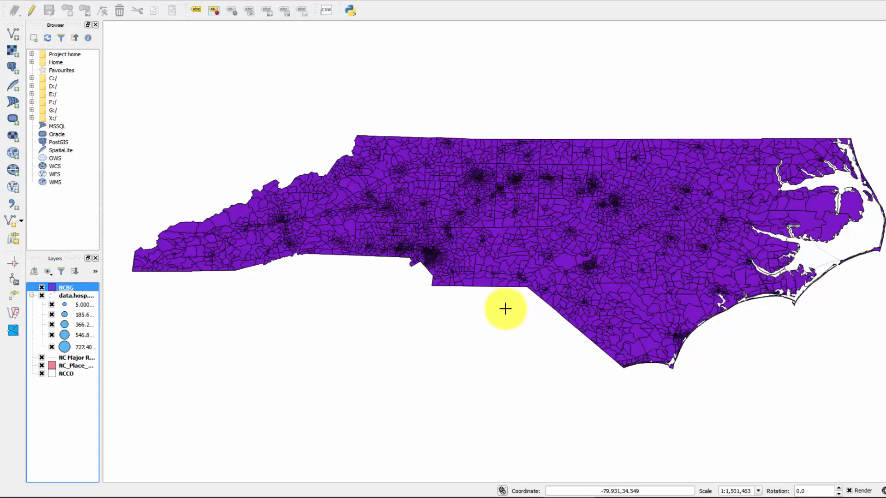
pyautogui.click(42, 288)
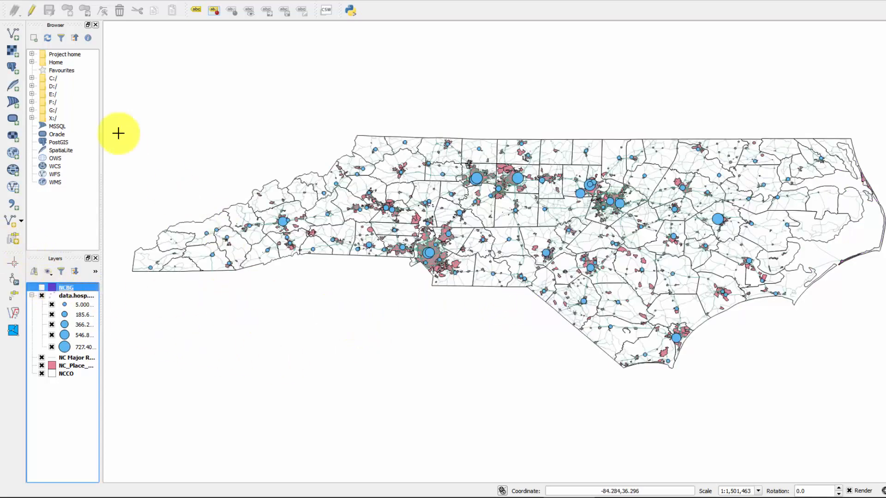
# Step: Start a new delimited text layer and choose most.affected.bg2.csv from the Maps folder as its source file
pyautogui.click(13, 204)
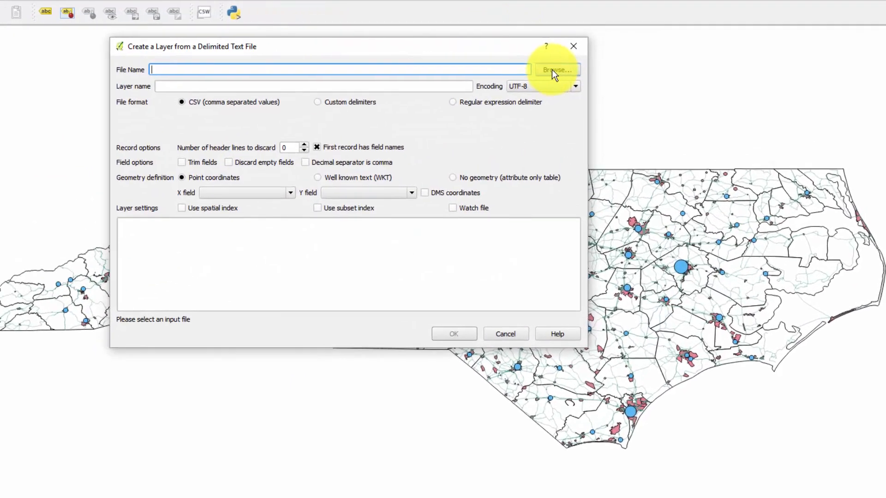
pyautogui.click(554, 70)
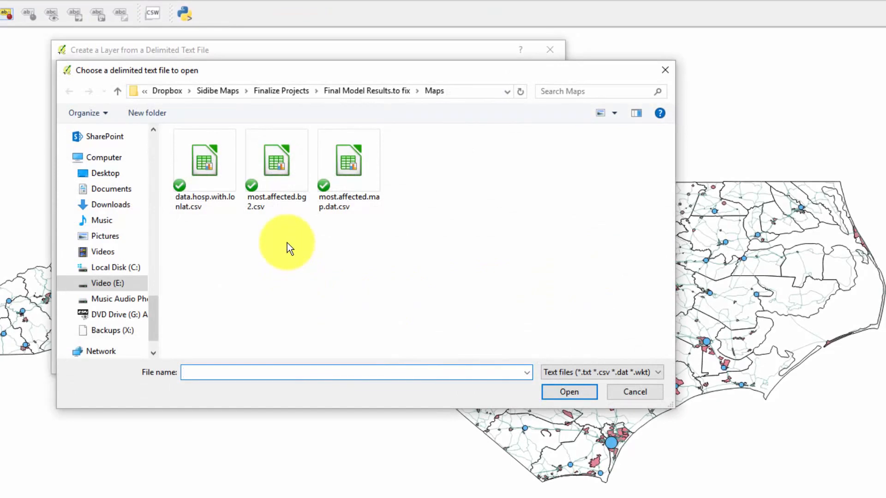
pyautogui.click(274, 162)
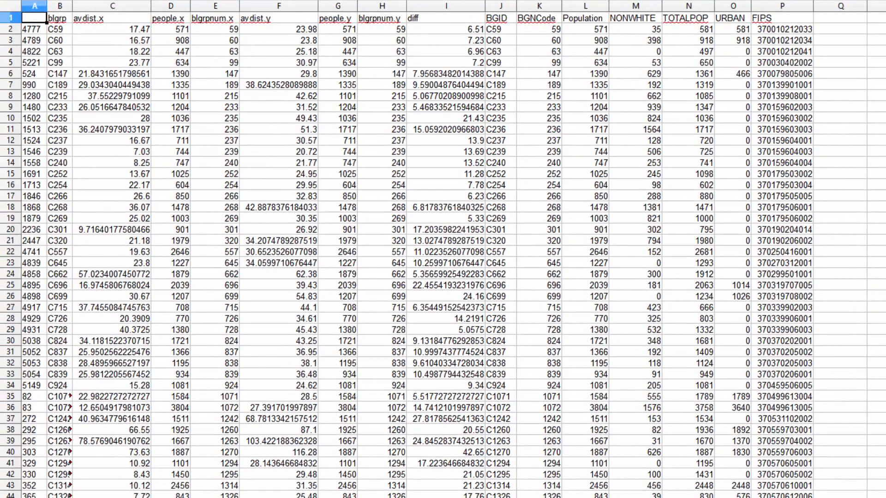
# Step: Examine the blgrp, avdist.x, avdist.y, diff, Population and FIPS columns in the spreadsheet of the most affected block groups
pyautogui.click(59, 41)
pyautogui.moveTo(59, 29); pyautogui.dragTo(65, 197)
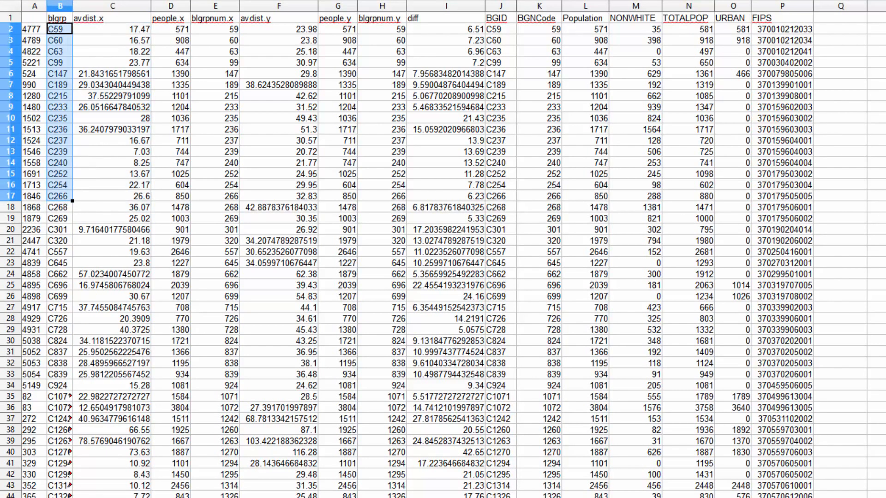
pyautogui.moveTo(111, 29); pyautogui.dragTo(112, 174)
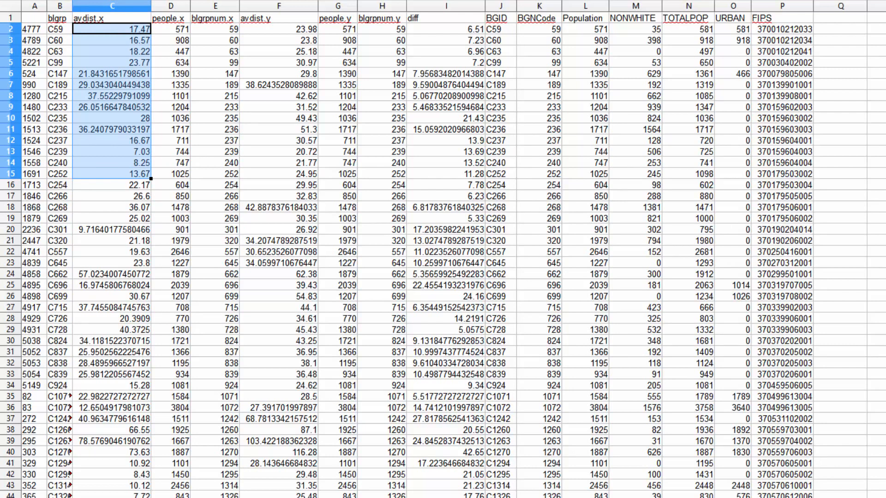
pyautogui.moveTo(279, 29); pyautogui.dragTo(279, 184)
pyautogui.moveTo(446, 29); pyautogui.dragTo(446, 229)
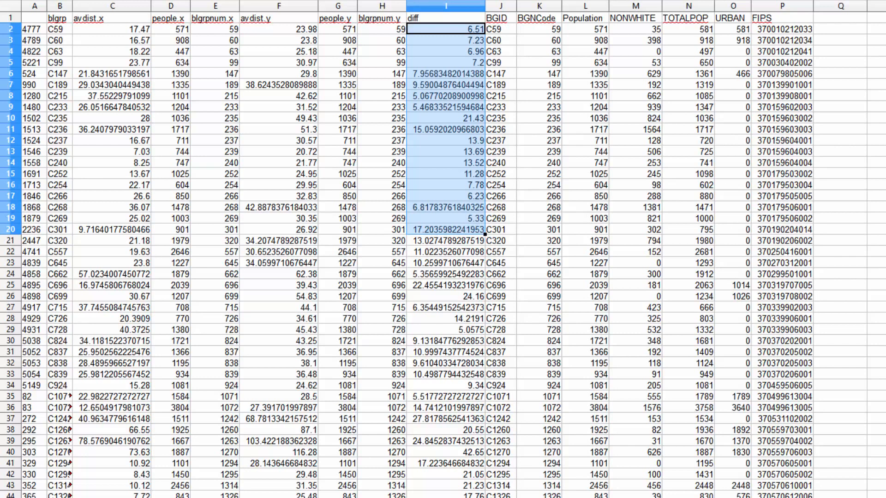
pyautogui.click(501, 118)
pyautogui.click(445, 85)
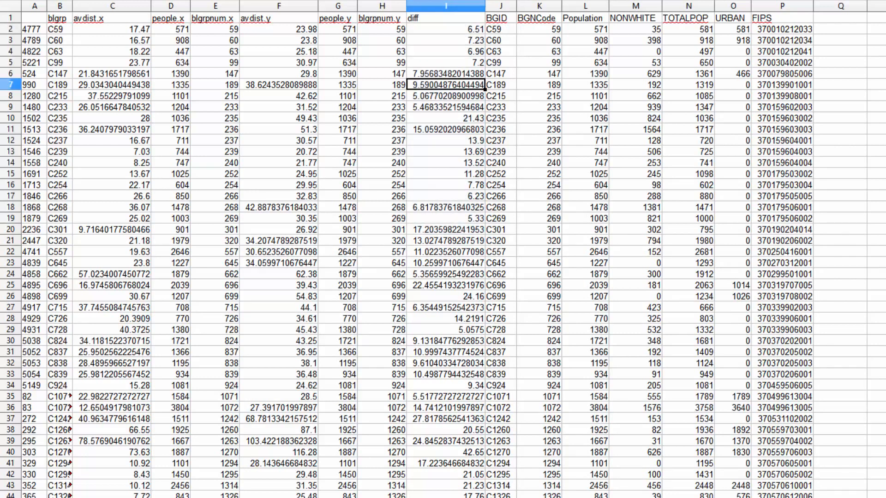
pyautogui.click(446, 230)
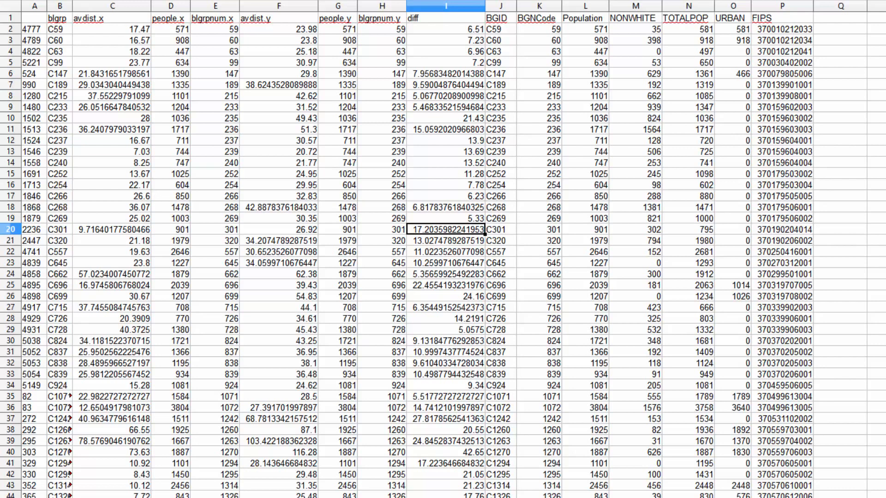
pyautogui.moveTo(585, 18); pyautogui.dragTo(585, 264)
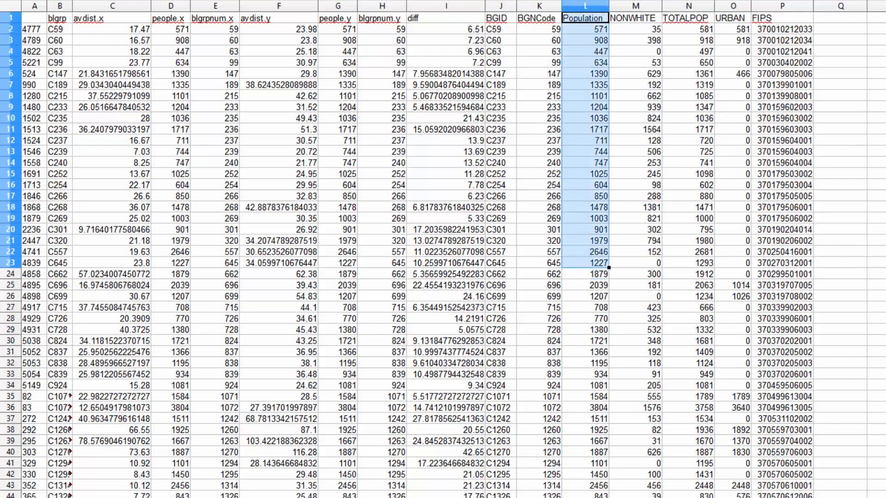
pyautogui.moveTo(782, 18); pyautogui.dragTo(740, 229)
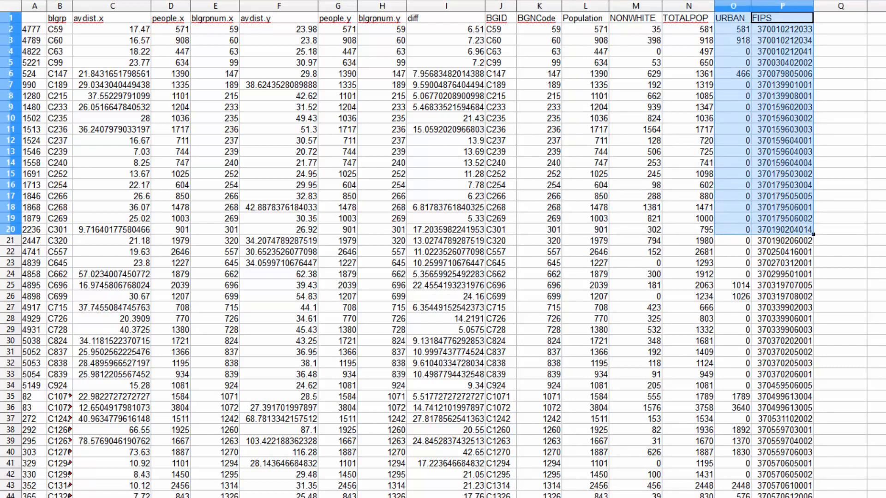
pyautogui.click(782, 18)
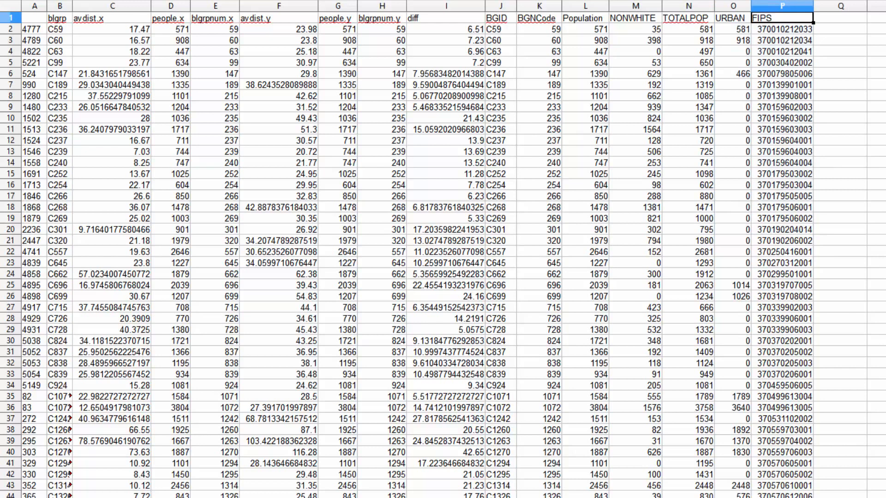
pyautogui.click(783, 40)
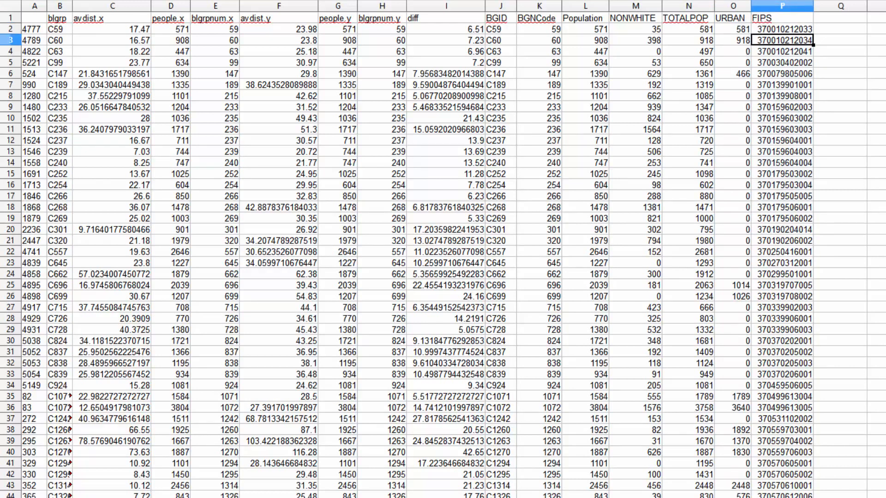
pyautogui.click(782, 107)
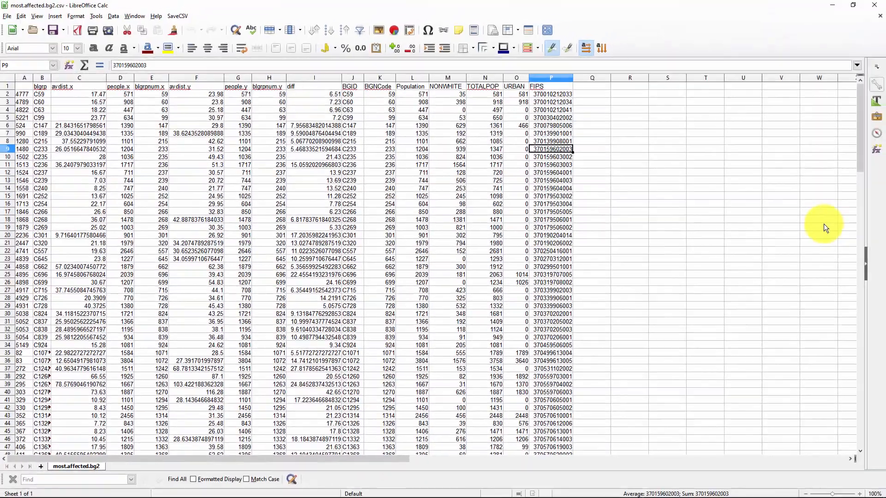
# Step: Switch back to QGIS and add most.affected.bg2.csv as an attribute-only table with no geometry
pyautogui.hotkey('alt', 'Tab')
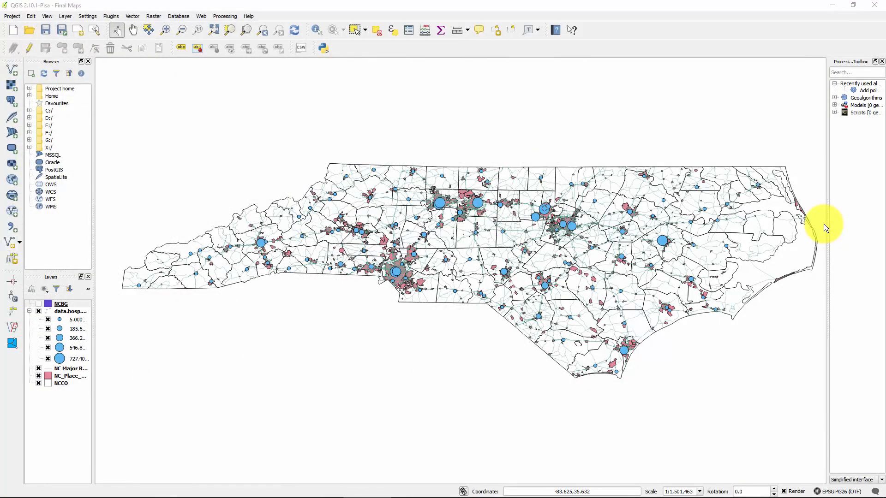
pyautogui.hotkey('ctrl', 'shift', 't')
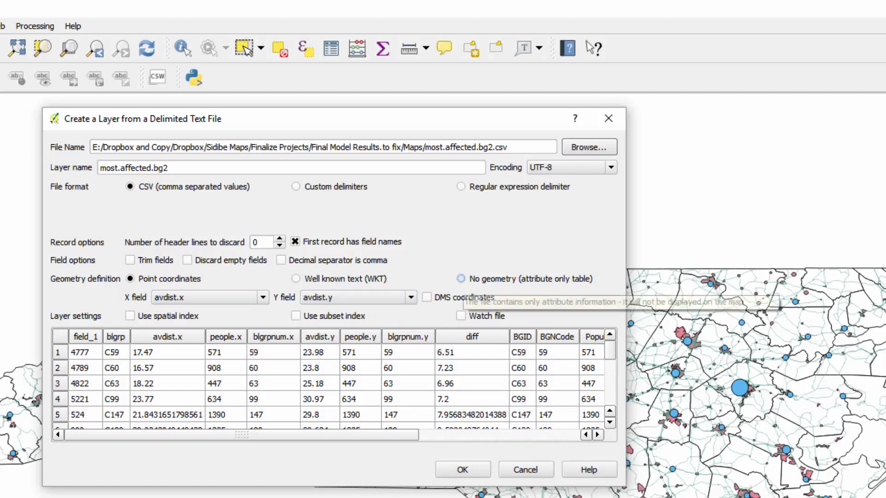
pyautogui.click(461, 279)
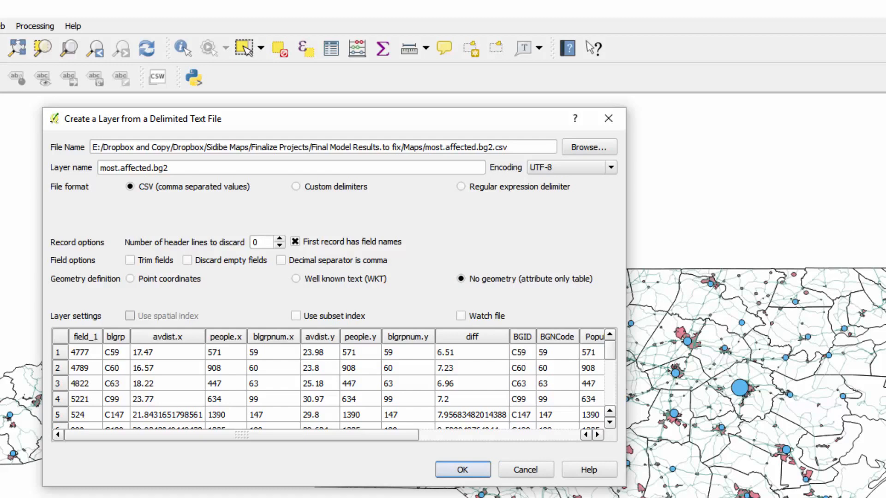
pyautogui.click(463, 470)
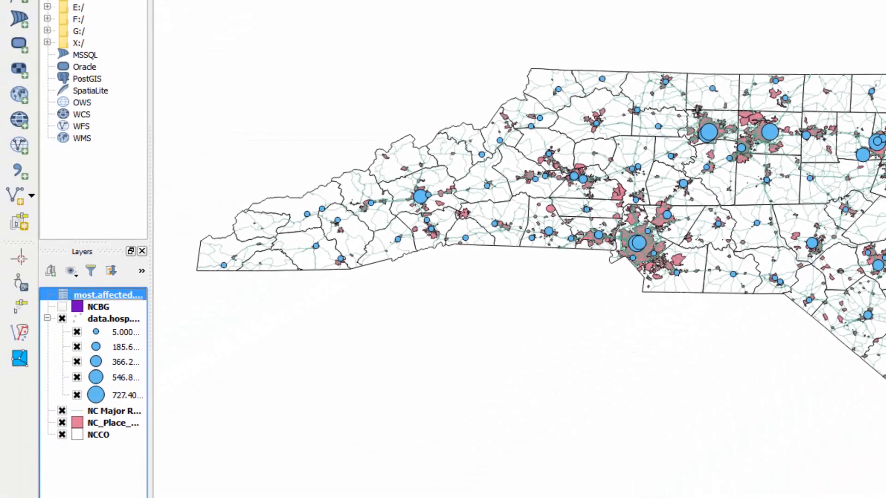
# Step: Review the rows and columns of the most.affected.bg2 attribute table, and close it
pyautogui.rightClick(105, 295)
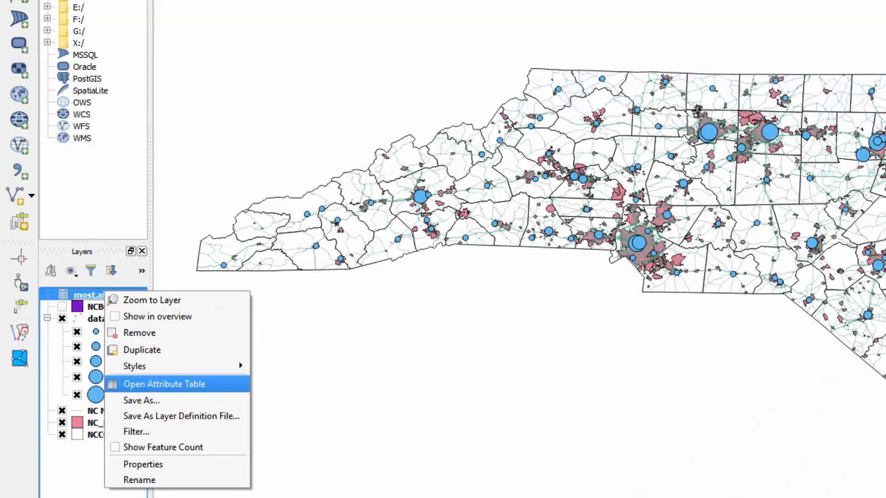
pyautogui.click(164, 384)
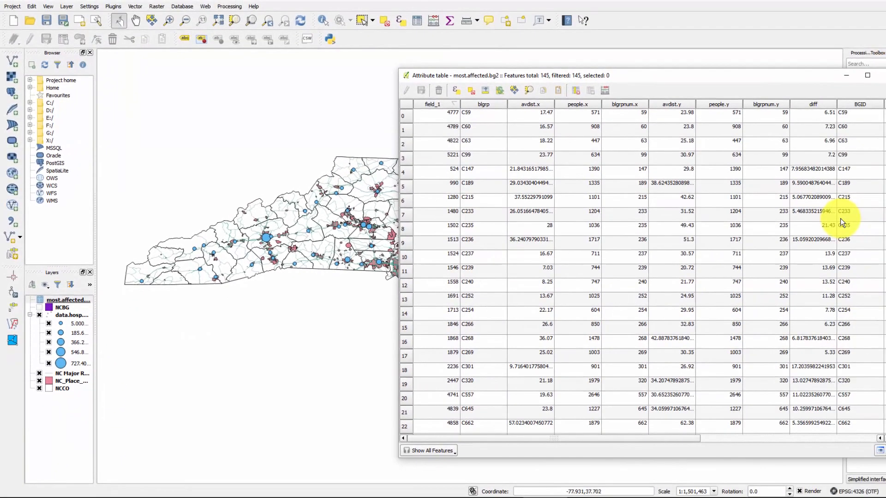
pyautogui.scroll(-13, 454, 261)
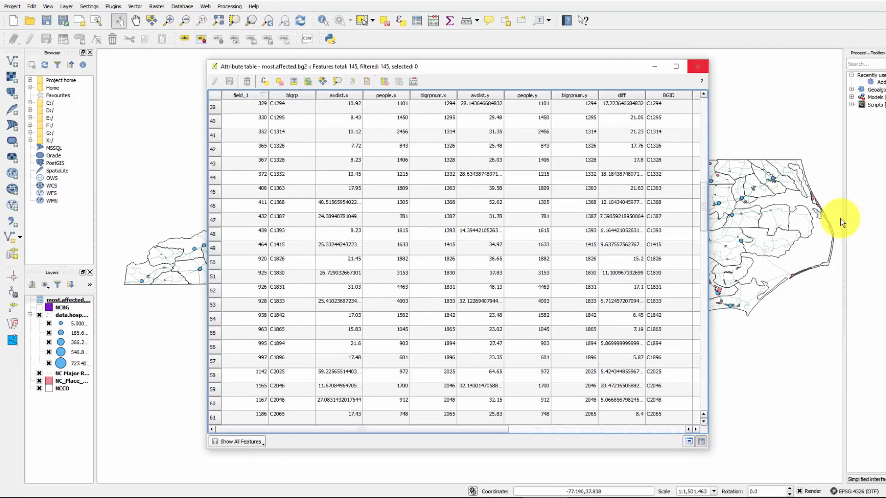
pyautogui.click(698, 66)
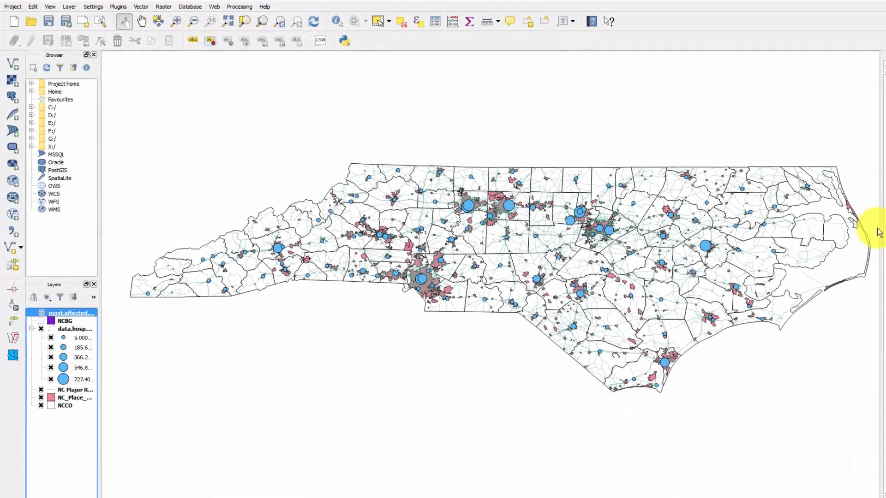
# Step: Start a new vector join in the NCBG layer's properties with most.affected.bg2 as the join layer
pyautogui.press('Down')
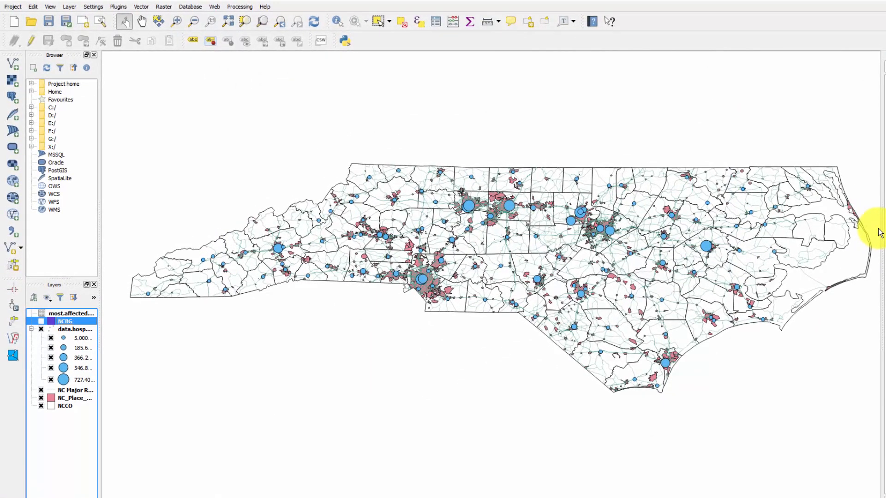
pyautogui.press('space')
pyautogui.press('space')
pyautogui.press('Menu')
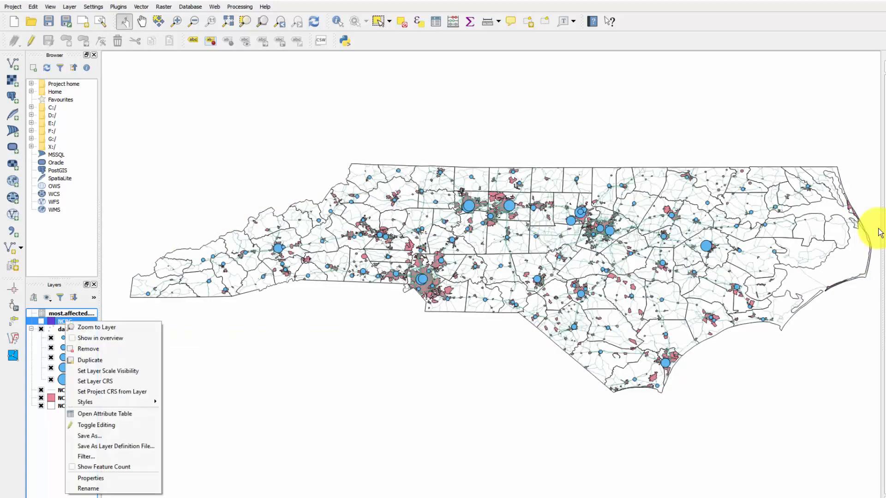
pyautogui.press('Down')
pyautogui.press('Down')
pyautogui.press('Down')
pyautogui.press('Down')
pyautogui.press('Down')
pyautogui.press('Down')
pyautogui.press('Down')
pyautogui.press('Down')
pyautogui.press('Down')
pyautogui.press('Down')
pyautogui.press('Down')
pyautogui.press('Down')
pyautogui.press('Down')
pyautogui.press('Down')
pyautogui.press('Down')
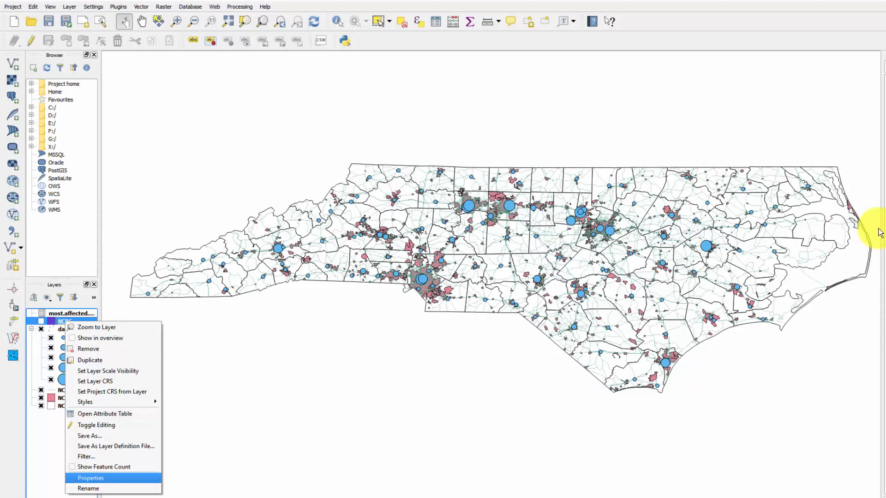
pyautogui.press('Return')
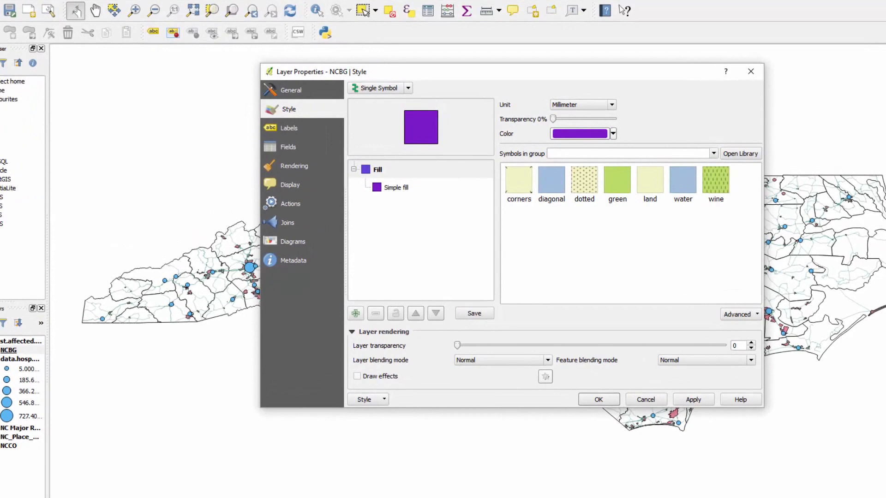
pyautogui.click(311, 209)
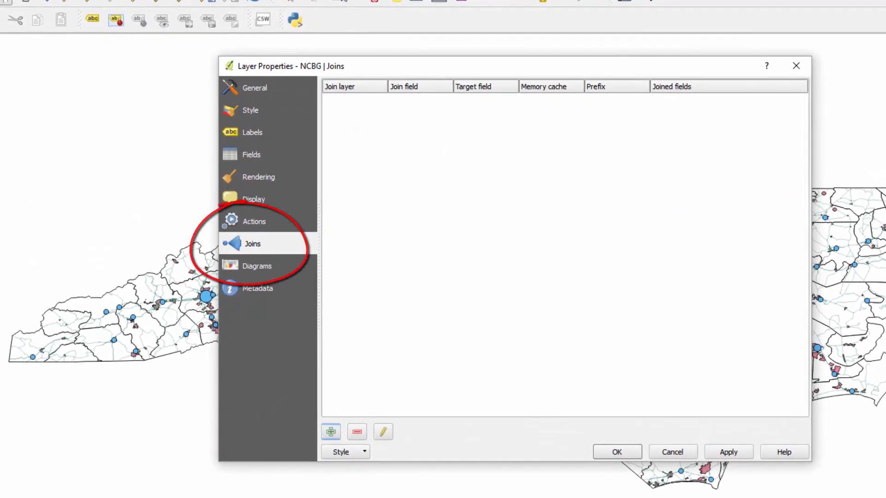
pyautogui.click(332, 432)
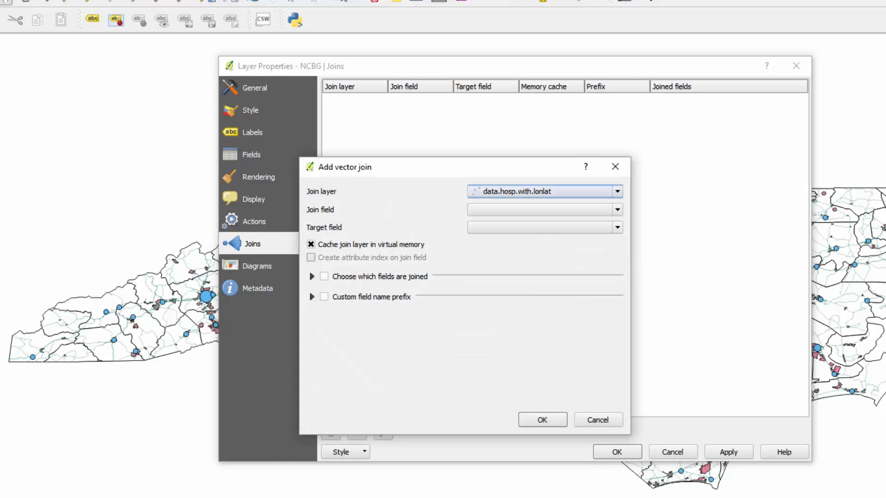
pyautogui.click(545, 192)
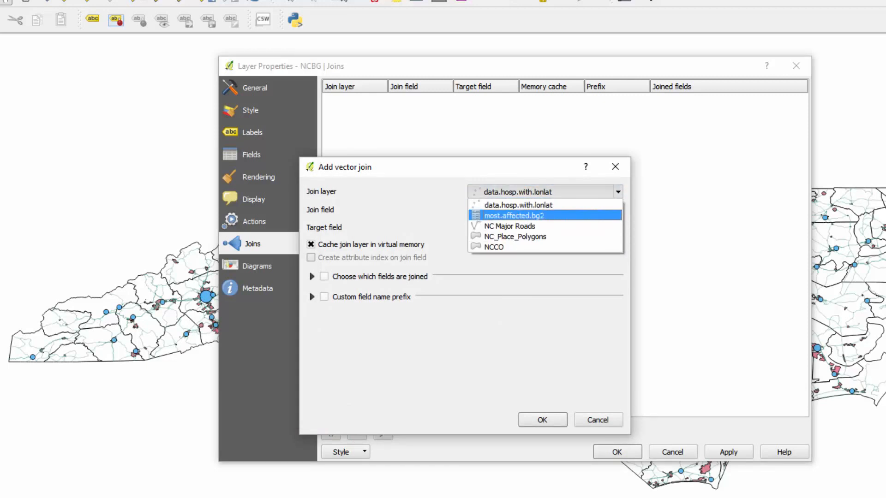
pyautogui.click(514, 216)
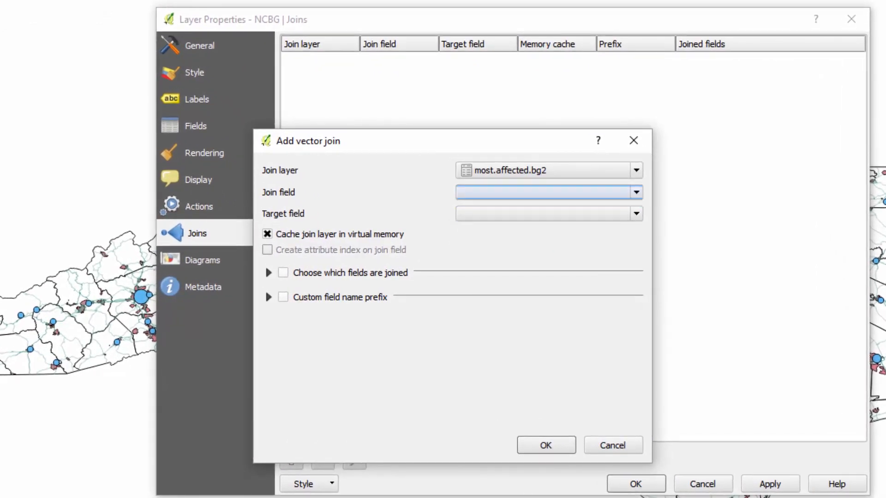
# Step: Set both the join field and the target field to FIPS, and add the join to the NCBG layer
pyautogui.click(549, 192)
pyautogui.click(542, 299)
pyautogui.click(549, 193)
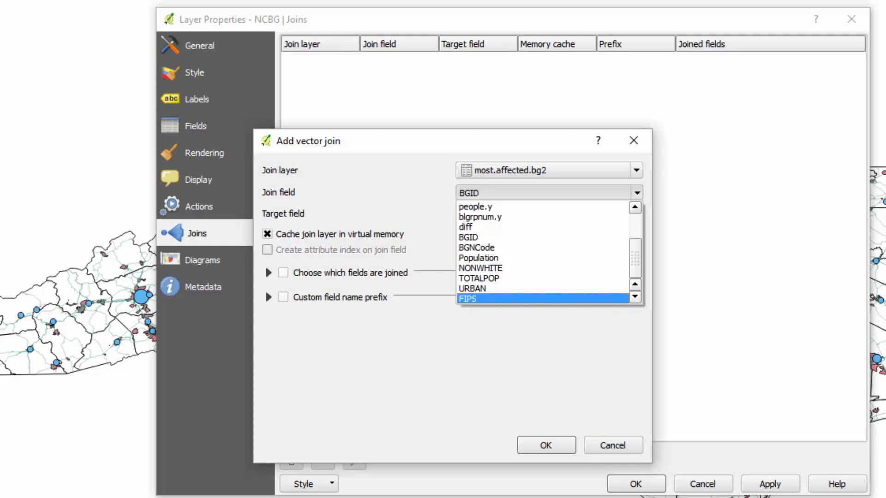
pyautogui.click(543, 299)
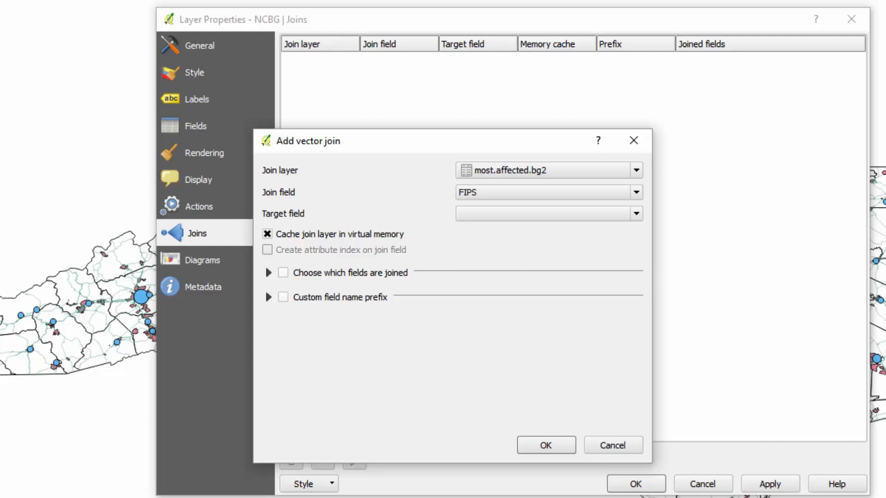
pyautogui.click(549, 213)
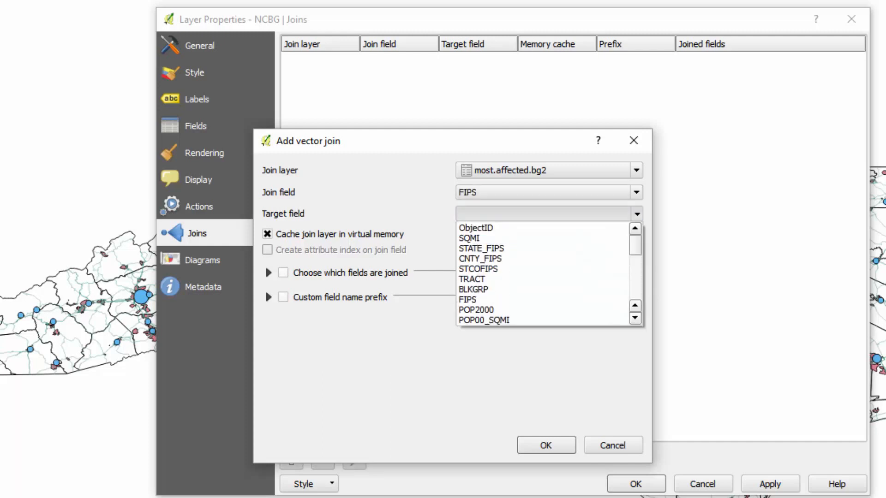
pyautogui.scroll(-7, 545, 275)
pyautogui.scroll(7, 545, 277)
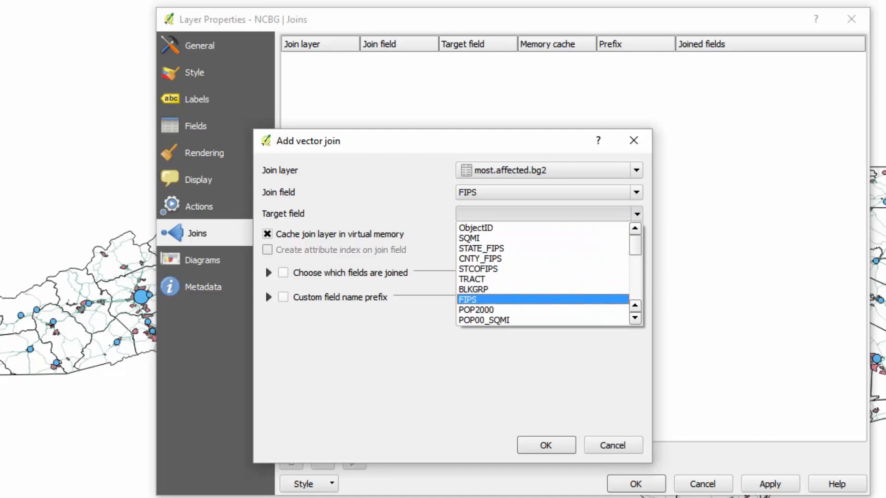
pyautogui.click(508, 299)
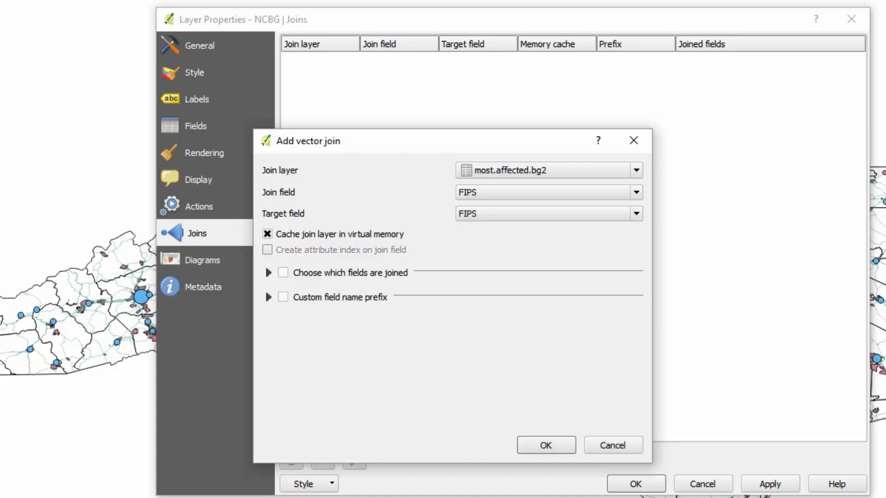
pyautogui.click(546, 446)
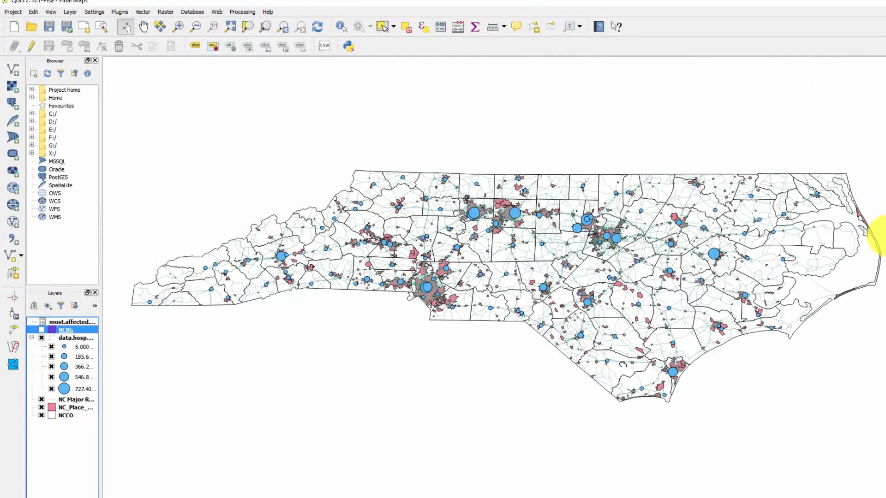
# Step: Examine the joined most.affected.bg2 columns in the NCBG attribute table for rows with matched values, and close the table
pyautogui.rightClick(63, 330)
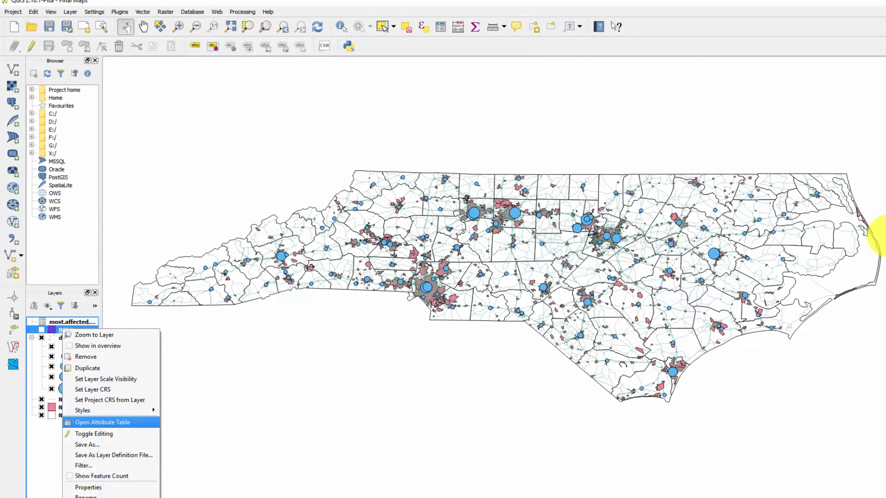
pyautogui.click(102, 422)
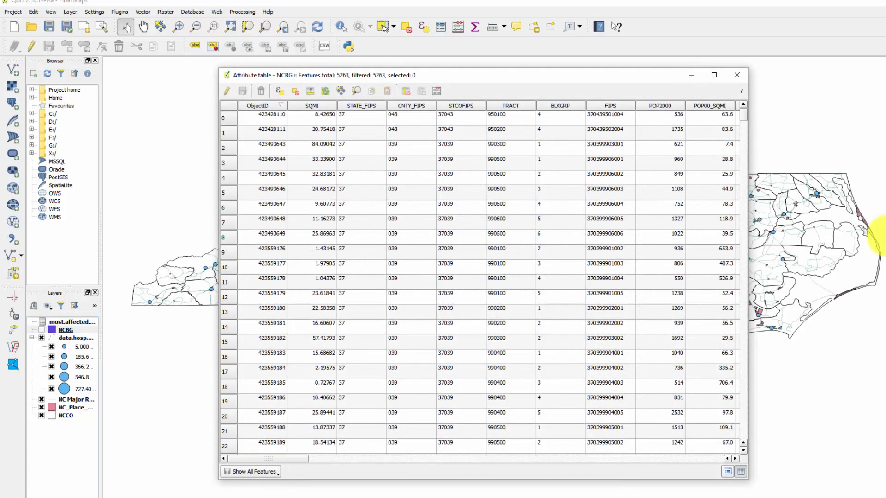
pyautogui.moveTo(269, 458); pyautogui.dragTo(684, 459)
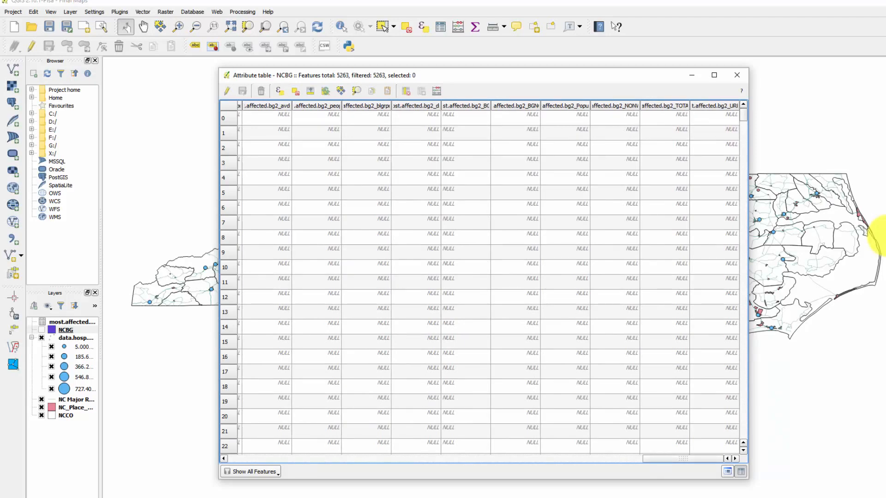
pyautogui.moveTo(683, 459); pyautogui.dragTo(634, 458)
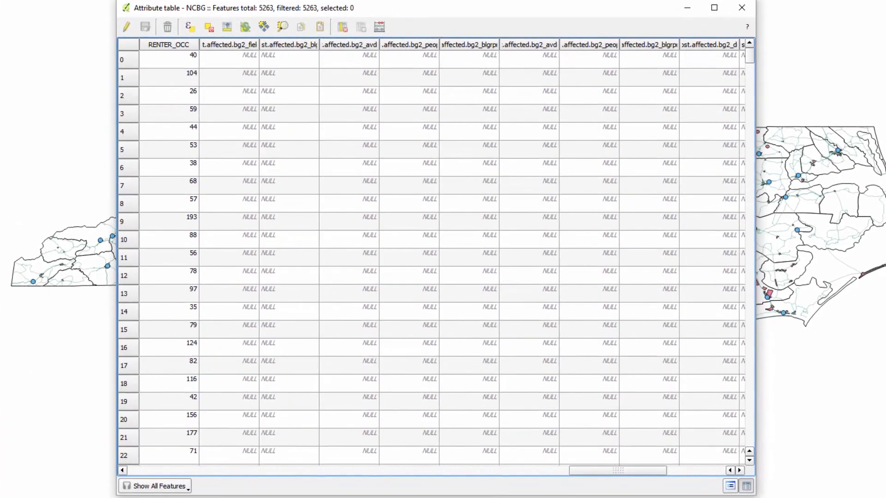
pyautogui.scroll(-20, 437, 256)
pyautogui.scroll(13, 437, 256)
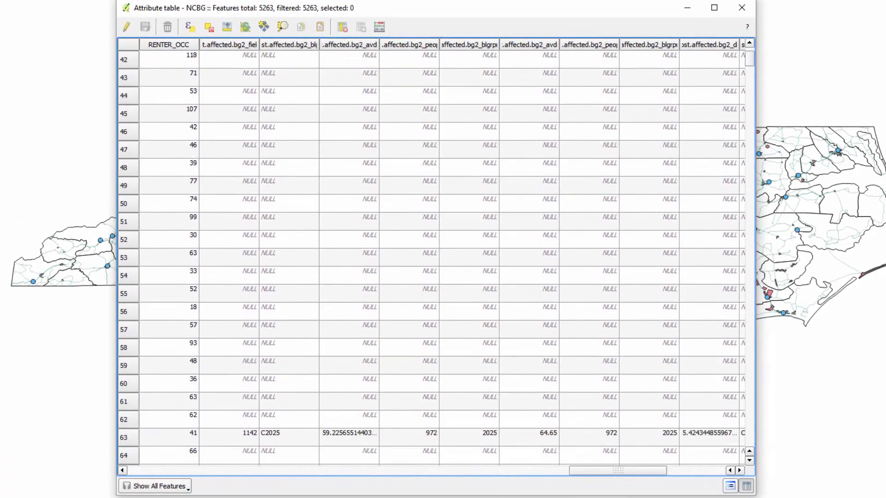
pyautogui.scroll(7, 437, 256)
pyautogui.scroll(-20, 437, 256)
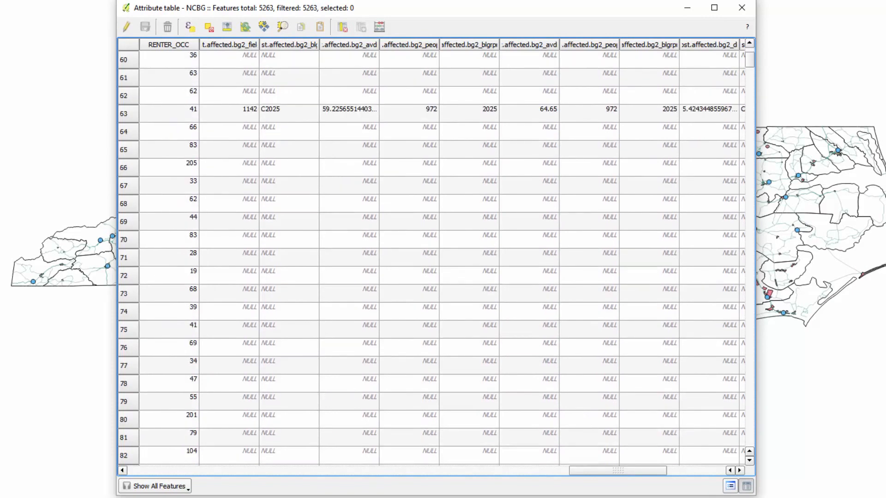
pyautogui.scroll(-20, 437, 256)
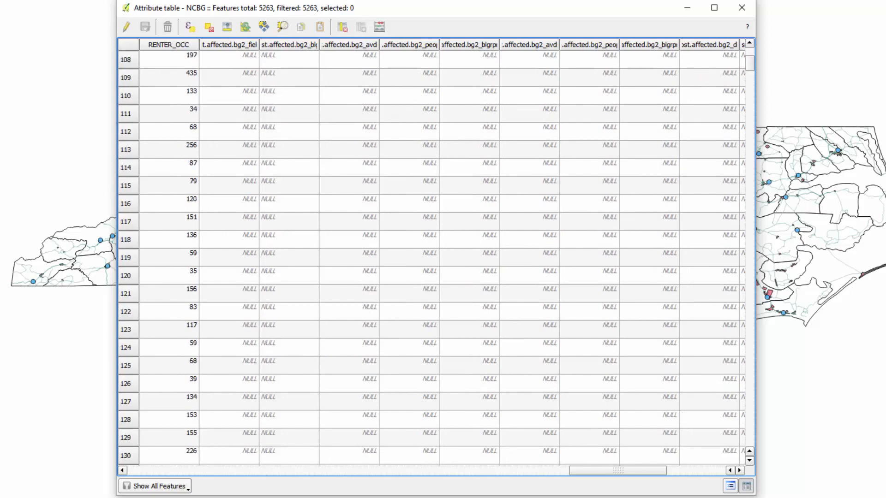
pyautogui.scroll(-7, 437, 256)
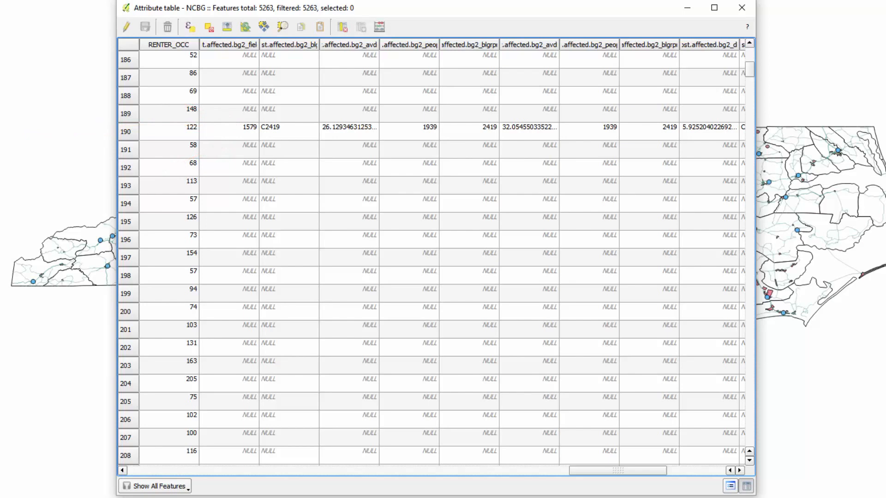
pyautogui.click(741, 7)
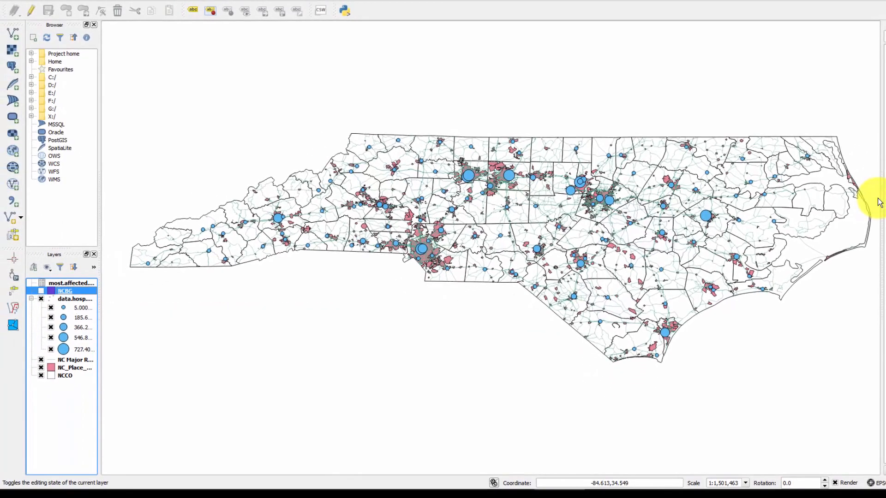
# Step: Change the NCBG layer's style from a single symbol to Graduated
pyautogui.rightClick(66, 291)
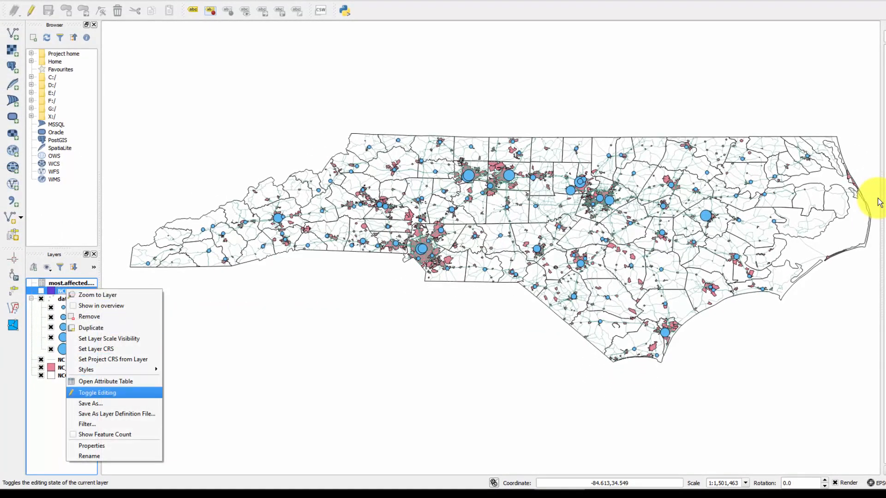
pyautogui.press('Return')
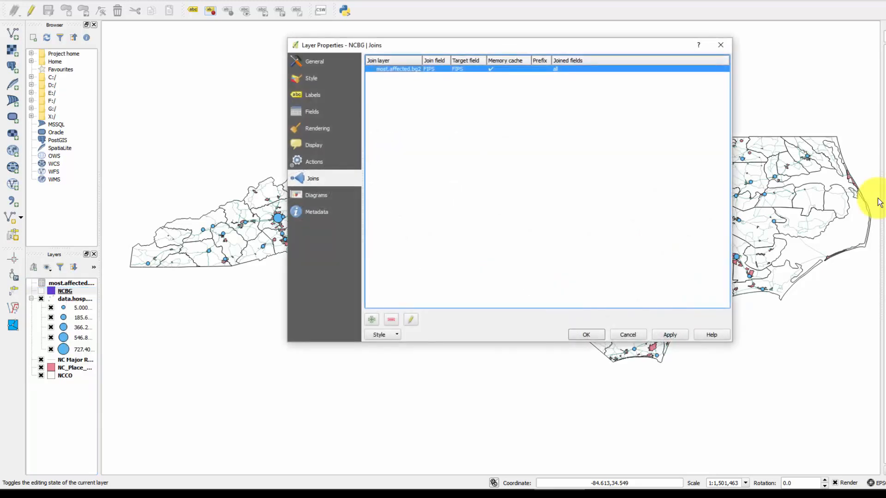
pyautogui.press('s')
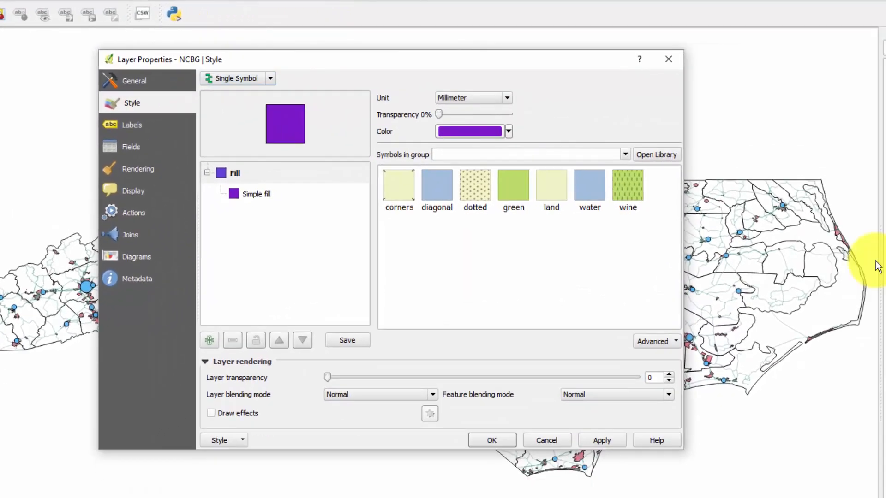
pyautogui.press('Tab')
pyautogui.hotkey('alt', 'Down')
pyautogui.press('Down')
pyautogui.press('Down')
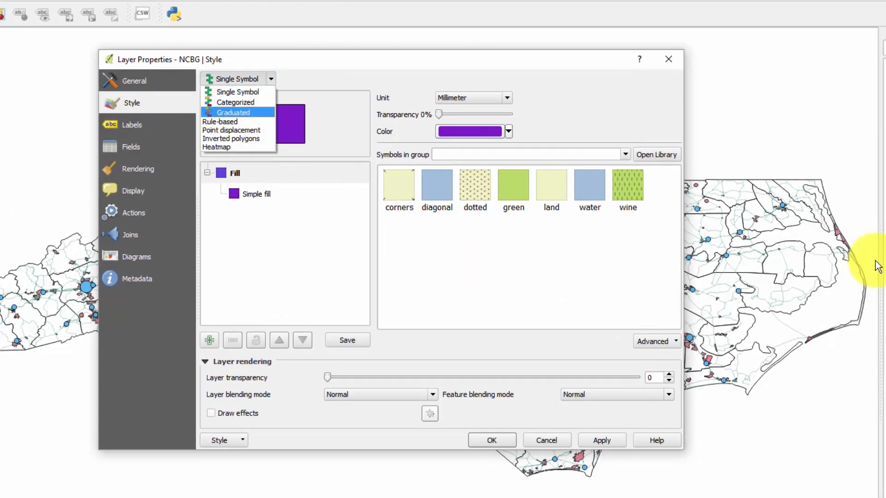
pyautogui.press('Return')
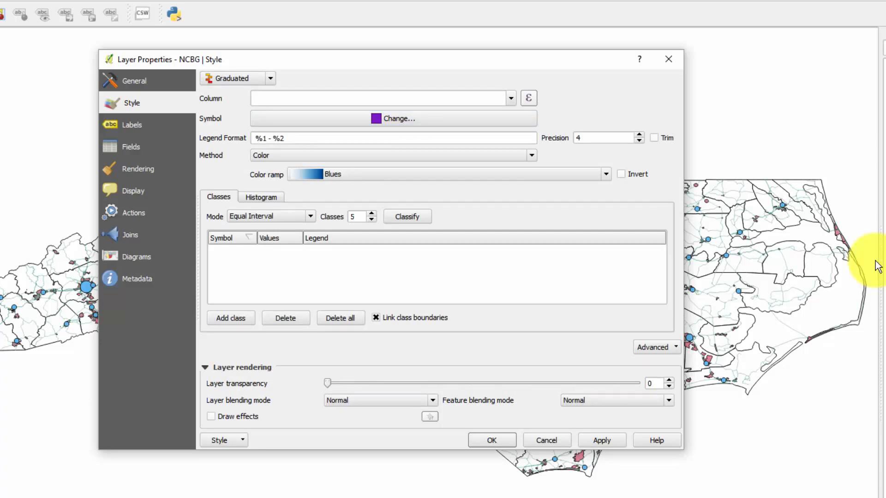
# Step: Set the graduated style's column to most.affected.bg2_diff for the NCBG layer
pyautogui.press('Tab')
pyautogui.press('Tab')
pyautogui.press('Tab')
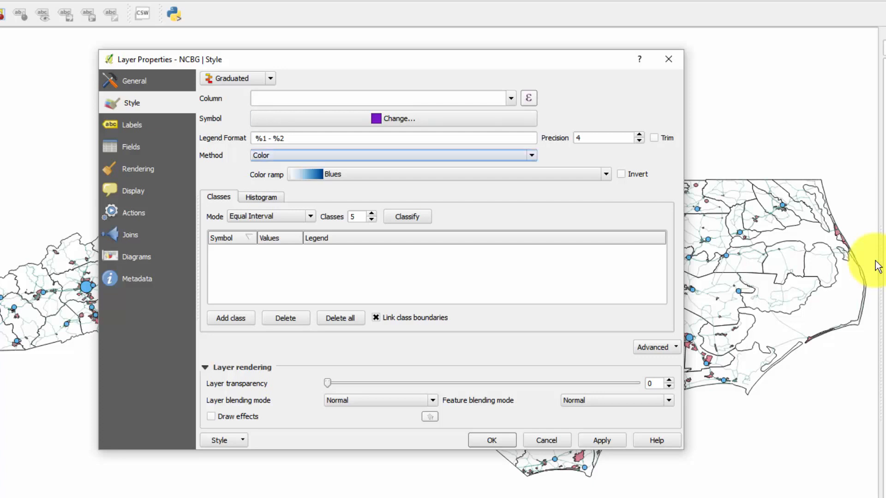
pyautogui.press('Tab')
pyautogui.press('Tab')
pyautogui.hotkey('shift', 'Tab')
pyautogui.hotkey('shift', 'Tab')
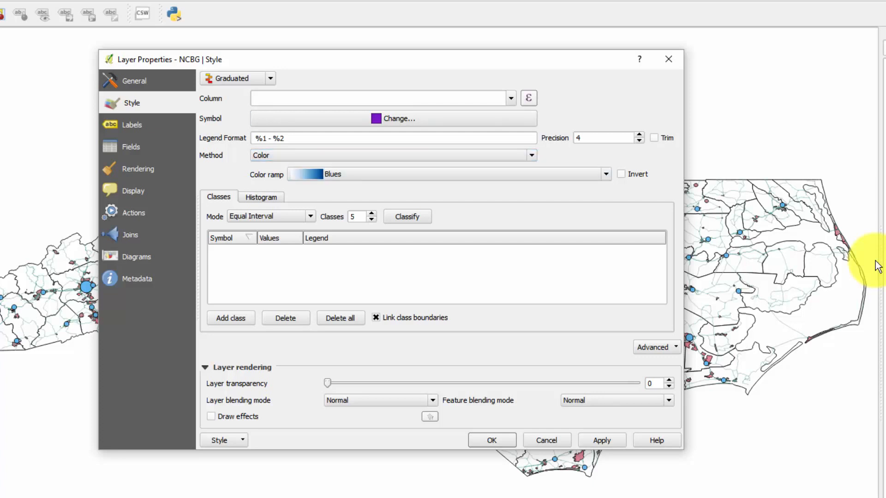
pyautogui.click(512, 99)
pyautogui.scroll(-8, 378, 128)
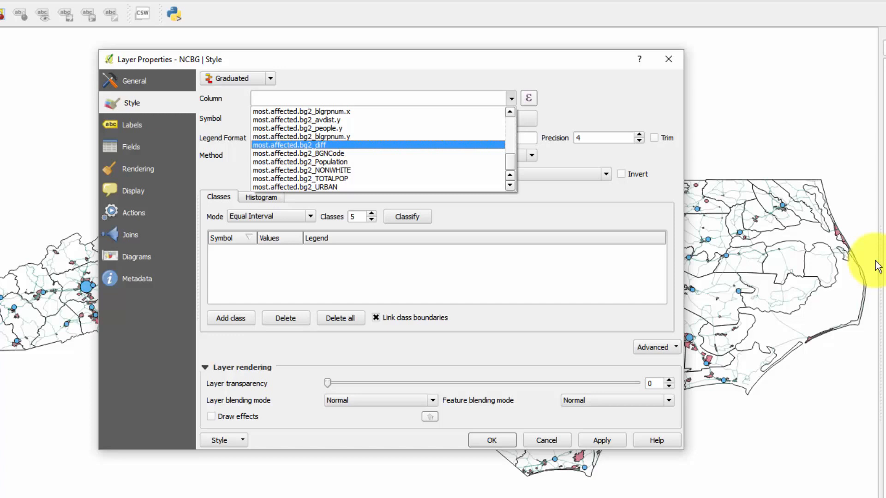
pyautogui.click(289, 145)
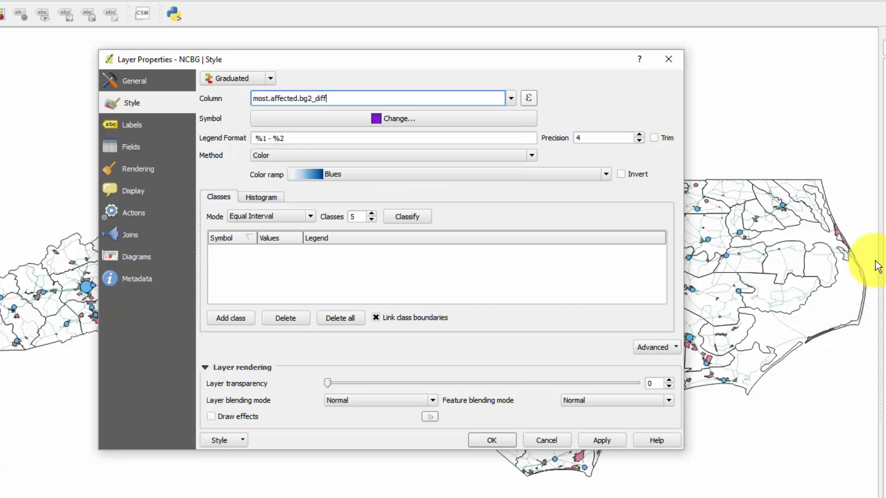
# Step: Choose the RdYlGn color ramp for the NCBG classes and invert it
pyautogui.click(450, 175)
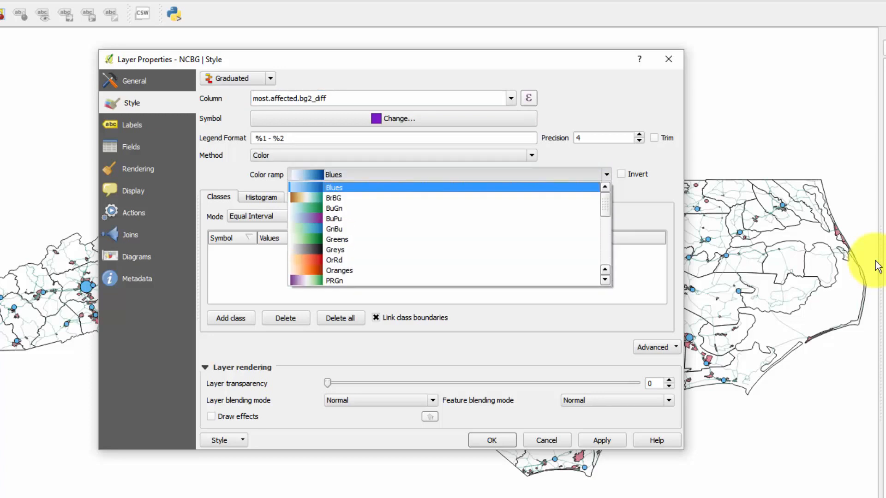
pyautogui.scroll(-3, 450, 234)
pyautogui.scroll(-1, 450, 234)
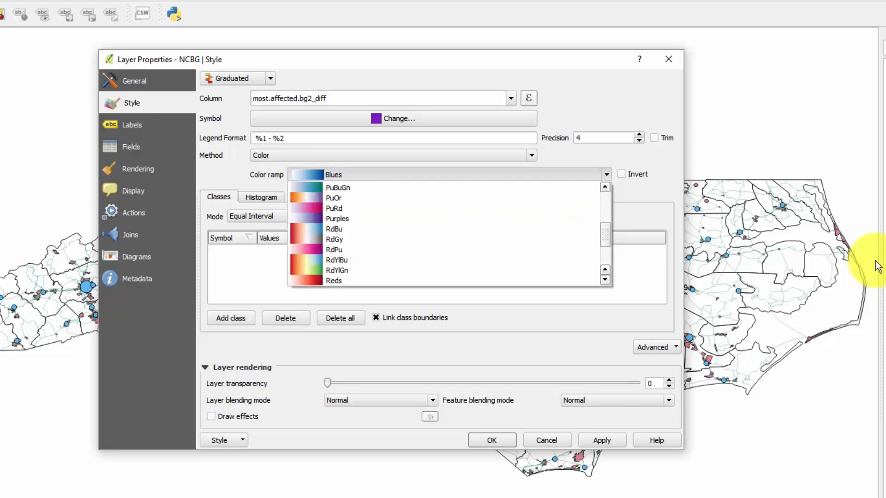
pyautogui.scroll(-1, 449, 234)
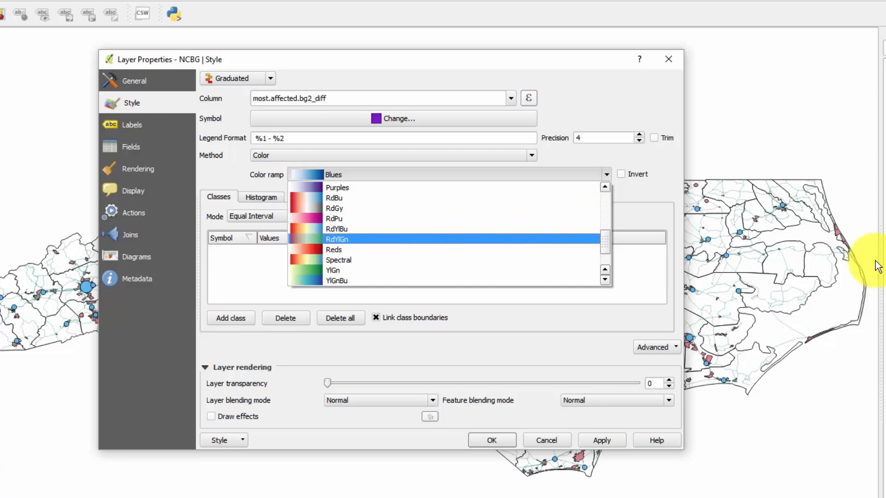
pyautogui.press('Return')
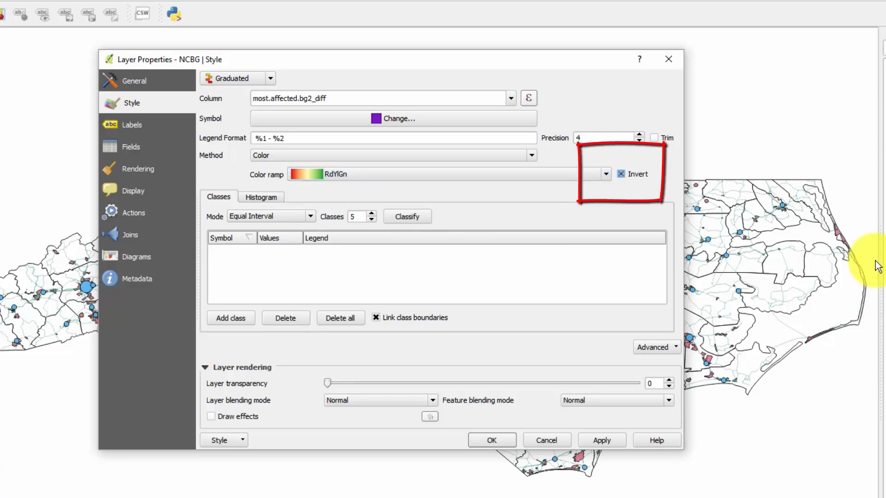
pyautogui.press('space')
pyautogui.press('Tab')
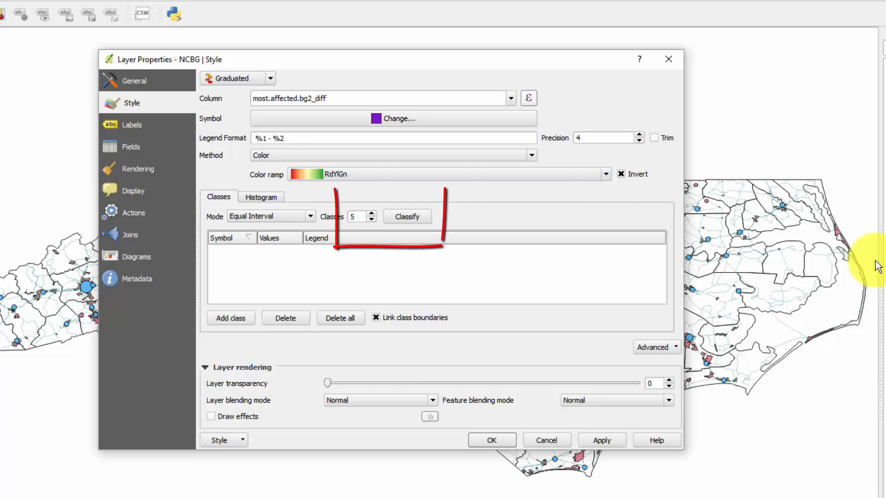
# Step: Classify the diff values into 10 equal-interval classes, then apply the style and close the layer properties
pyautogui.press('Up')
pyautogui.press('Up')
pyautogui.press('Up')
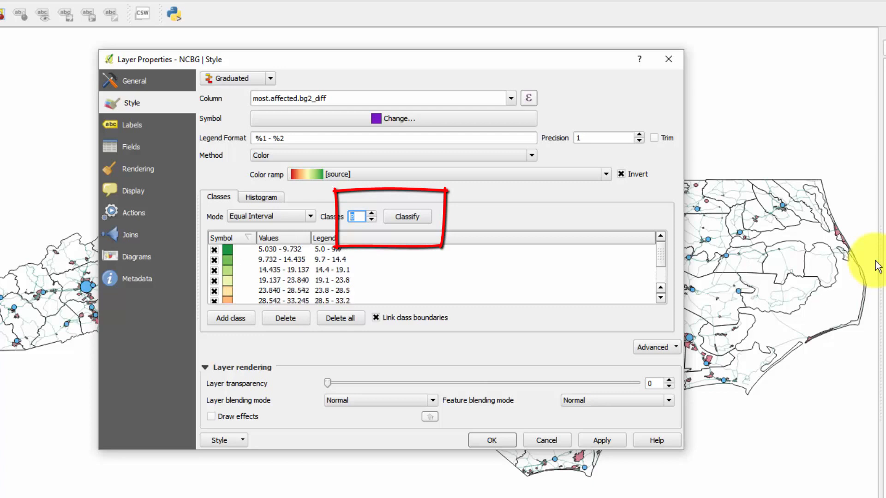
pyautogui.press('Up')
pyautogui.press('Up')
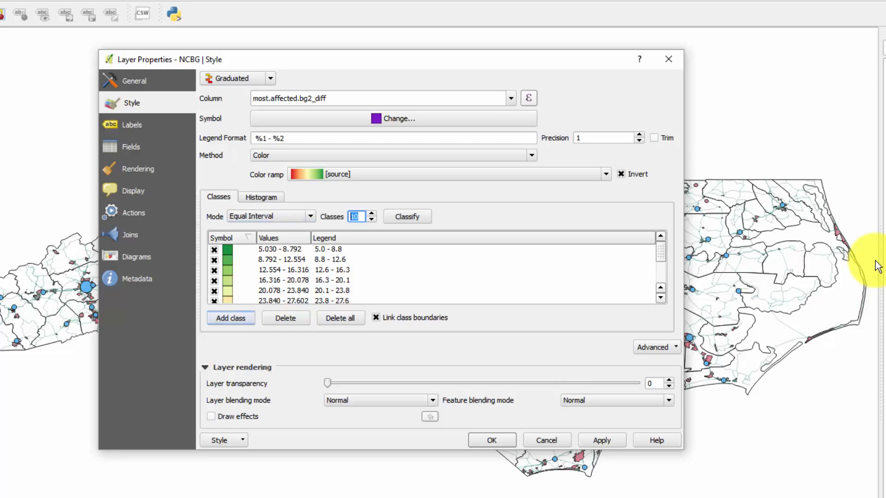
pyautogui.click(602, 441)
pyautogui.click(492, 440)
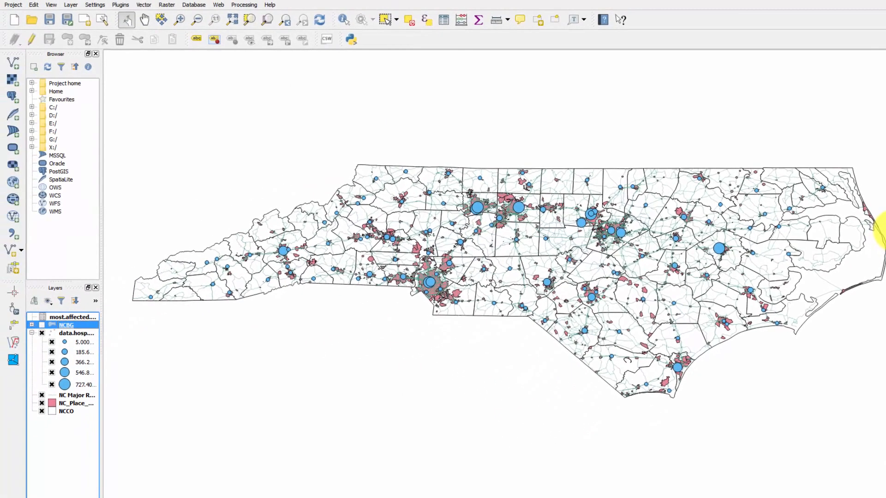
# Step: Show the NCBG layer on the map and hide the NC Major Roads and NC_Place_Polygons layers
pyautogui.click(42, 325)
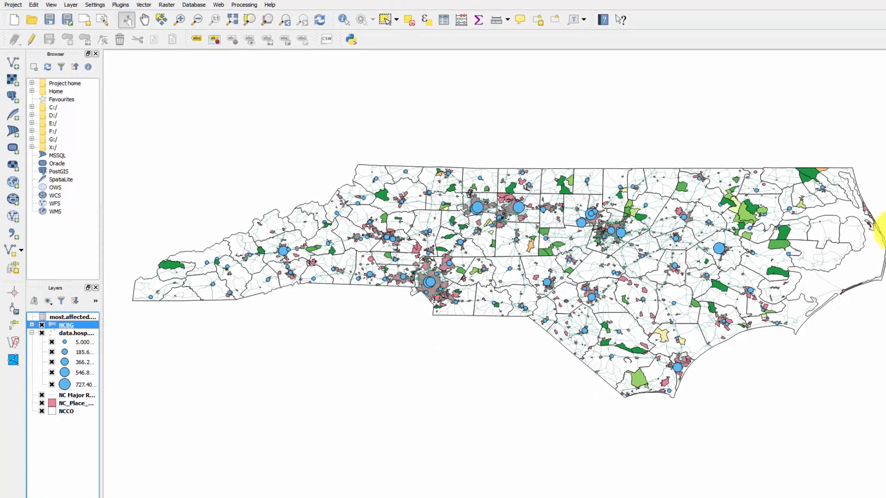
pyautogui.click(41, 396)
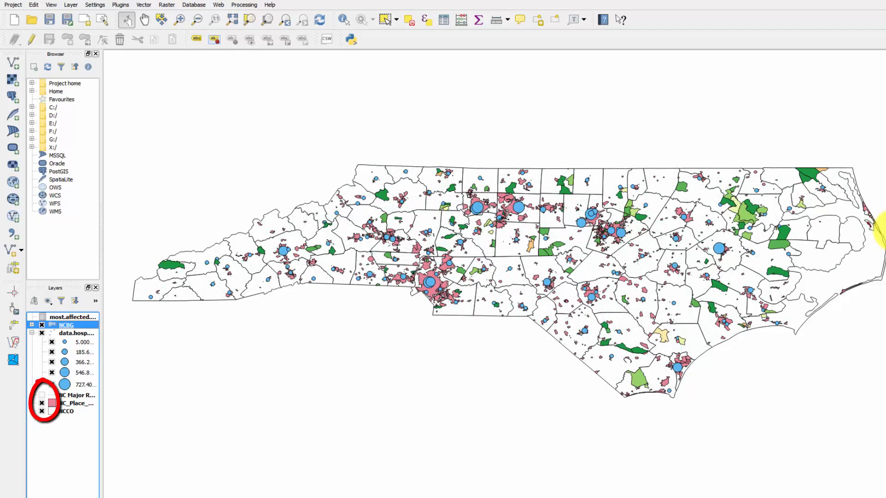
pyautogui.click(41, 403)
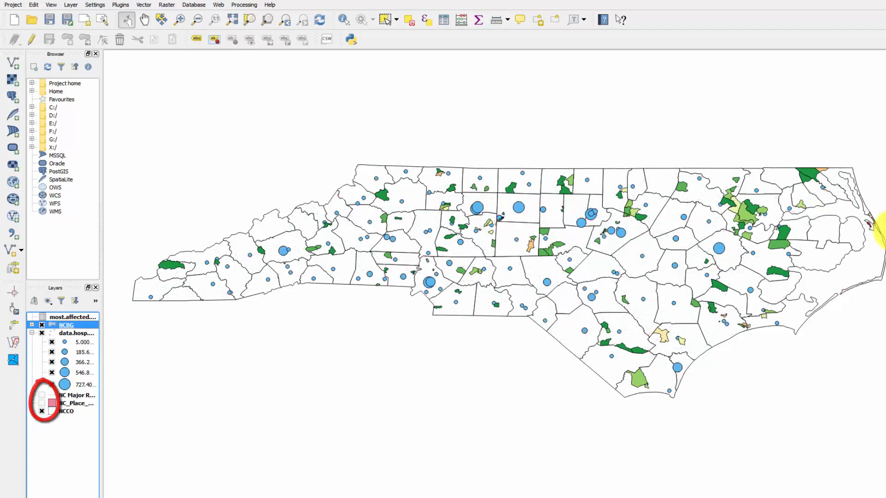
# Step: Examine the shaded block groups and their position relative to the hospital points across the northern and central counties
pyautogui.scroll(1, 573, 278)
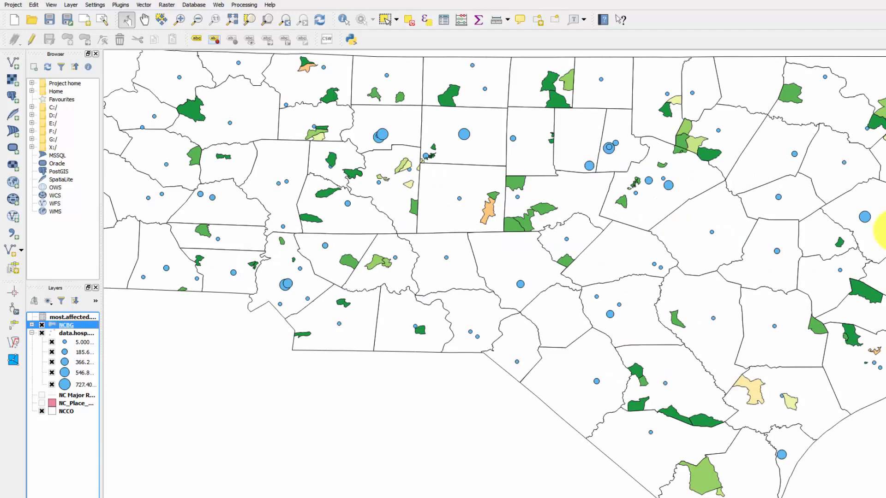
pyautogui.scroll(1, 882, 231)
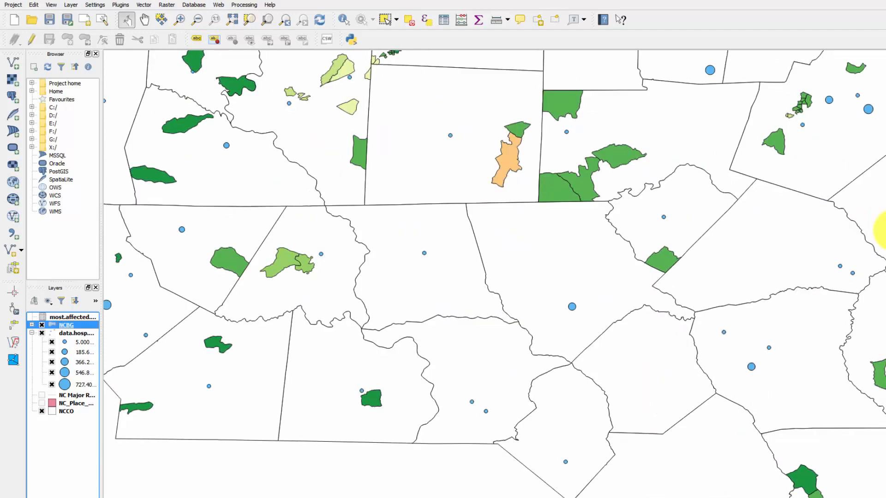
pyautogui.scroll(1, 882, 231)
pyautogui.scroll(1, 882, 231)
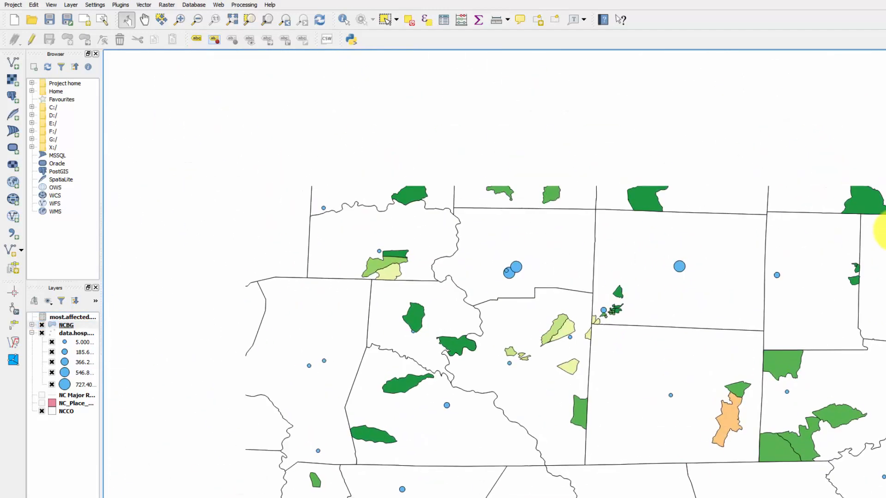
pyautogui.scroll(1, 881, 231)
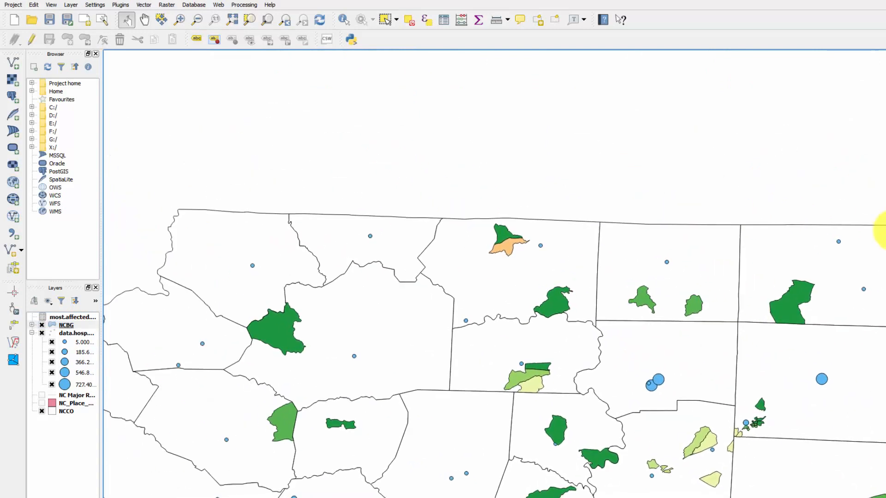
pyautogui.moveTo(882, 231); pyautogui.dragTo(802, 89)
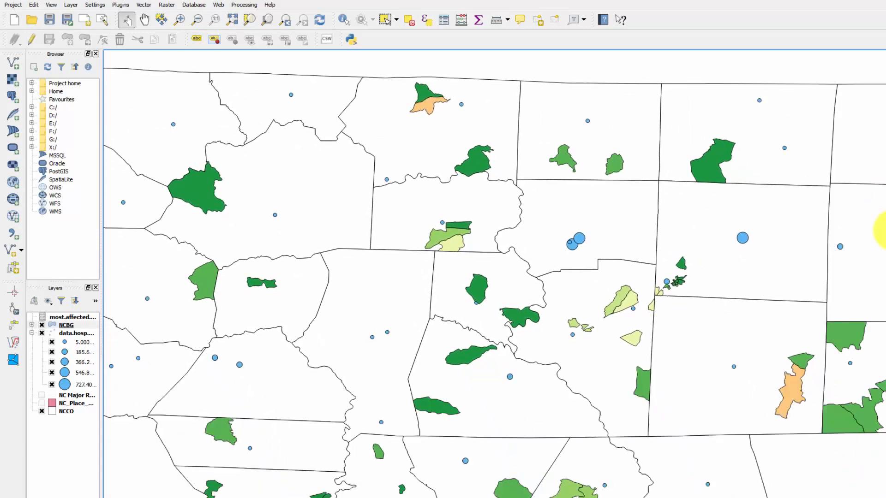
pyautogui.moveTo(883, 231); pyautogui.dragTo(883, 176)
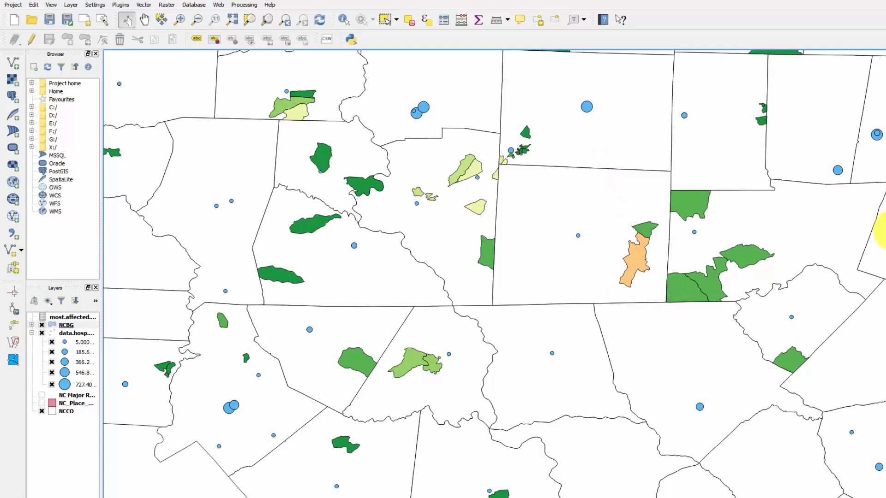
pyautogui.scroll(-2, 332, 223)
pyautogui.moveTo(331, 223)
pyautogui.mouseDown()
pyautogui.moveTo(386, 218)
pyautogui.moveTo(442, 226)
pyautogui.mouseUp()
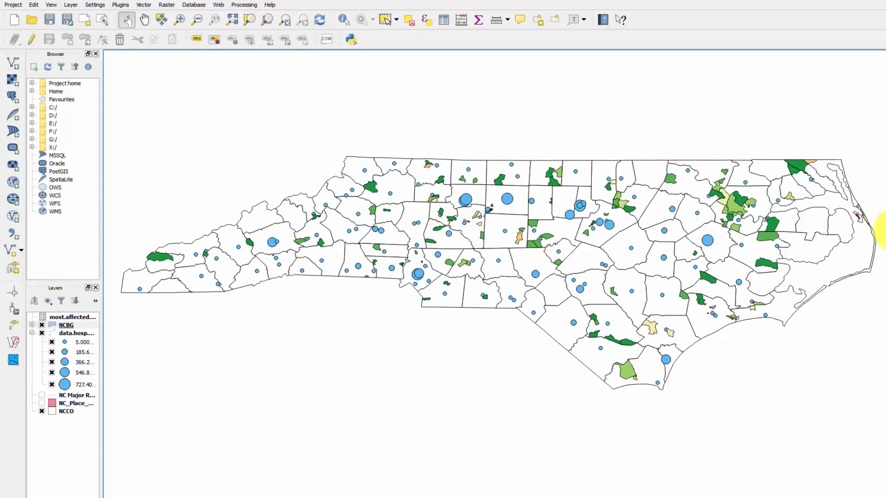
# Step: Export the data.hosp layer as an ESRI Shapefile named Hospitals2 in the Maps folder and add it to the map
pyautogui.click(76, 333)
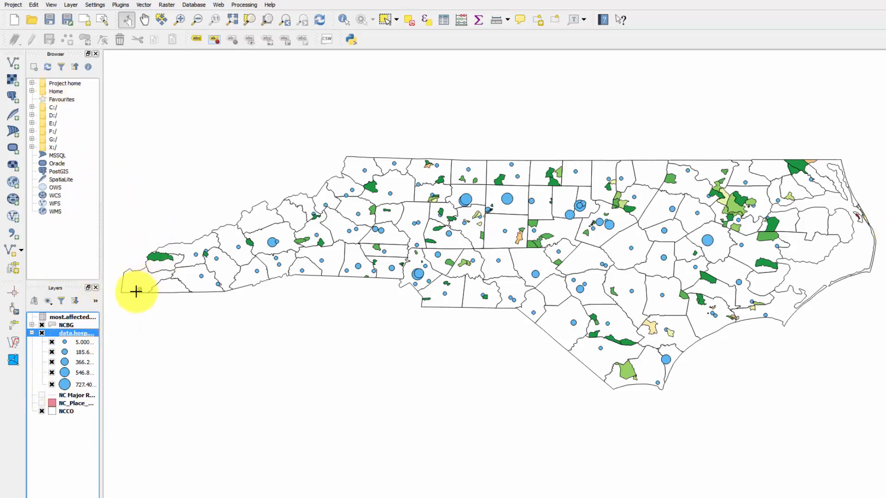
pyautogui.rightClick(72, 335)
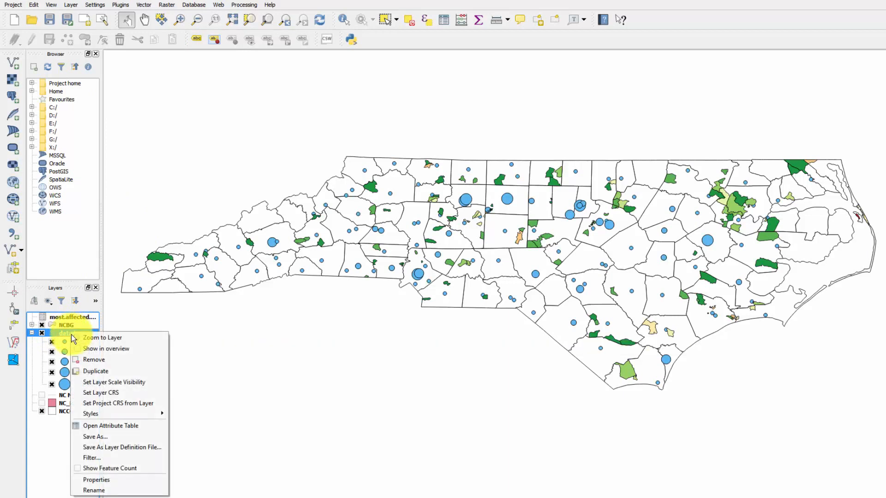
pyautogui.click(99, 437)
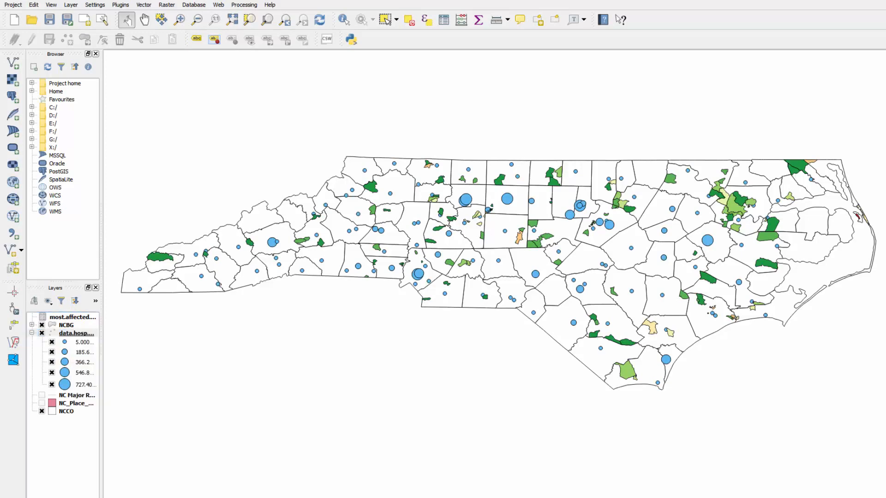
pyautogui.moveTo(504, 107); pyautogui.dragTo(377, 74)
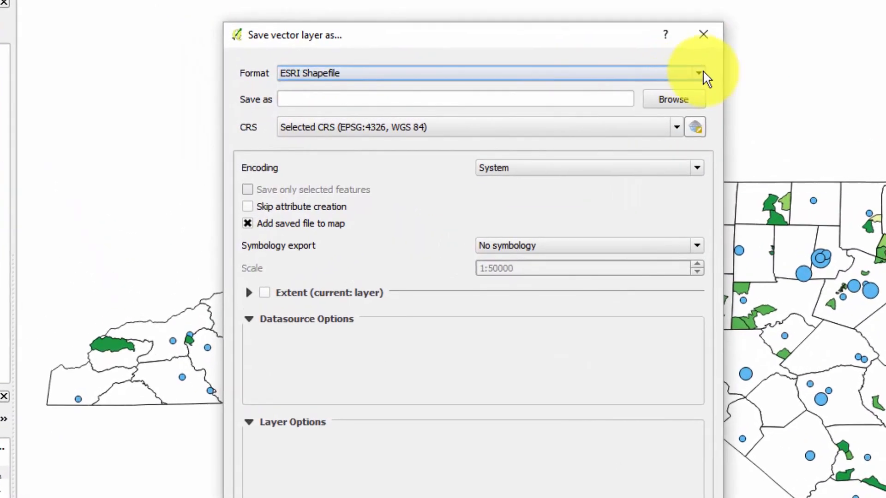
pyautogui.click(507, 95)
pyautogui.click(705, 76)
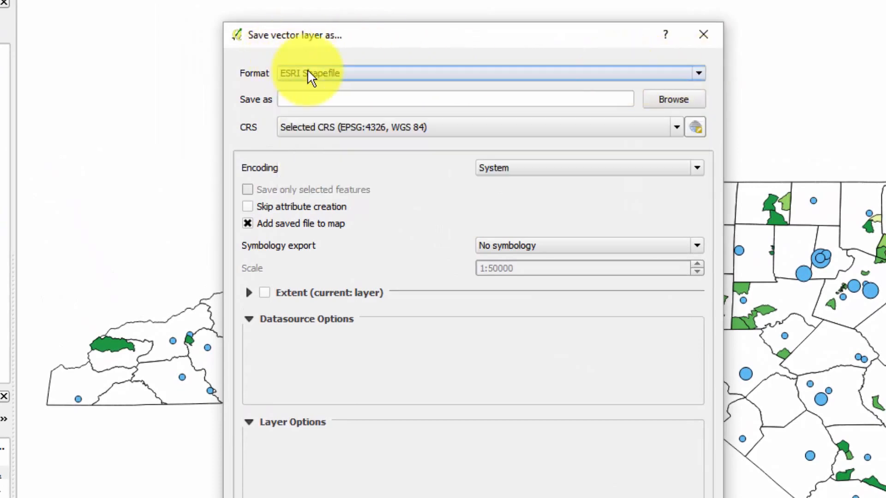
pyautogui.click(673, 99)
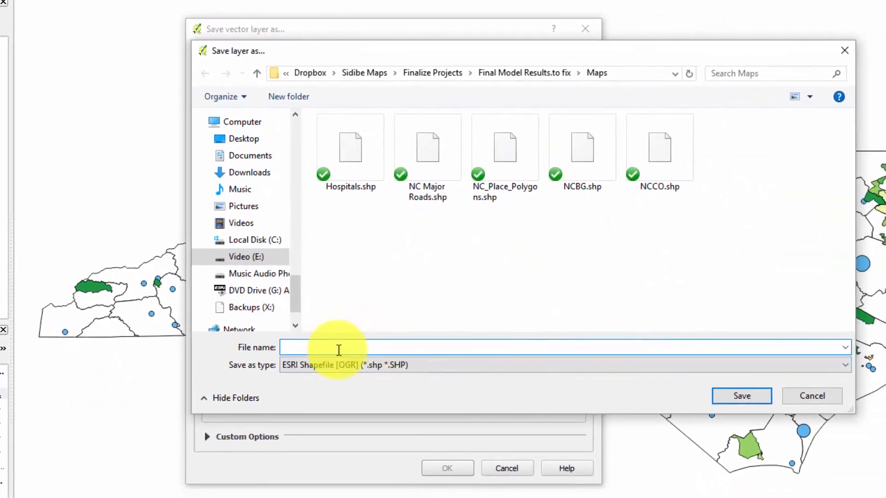
pyautogui.write('Hospitals2')
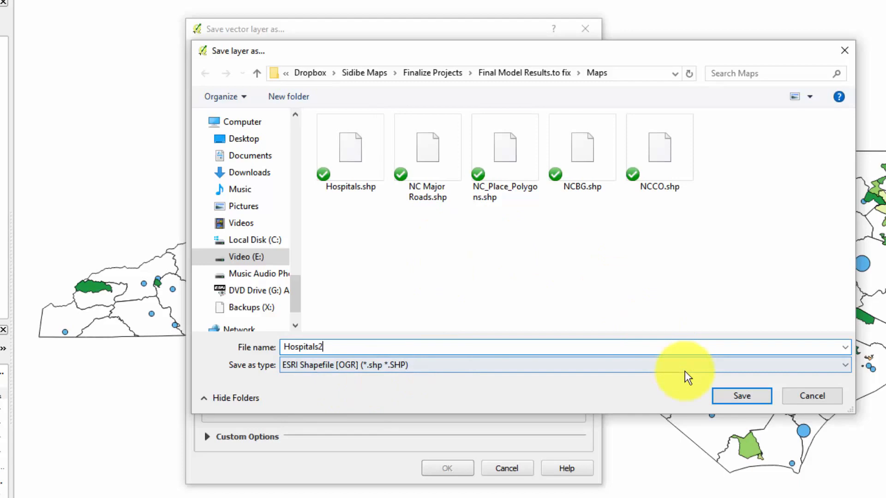
pyautogui.click(754, 397)
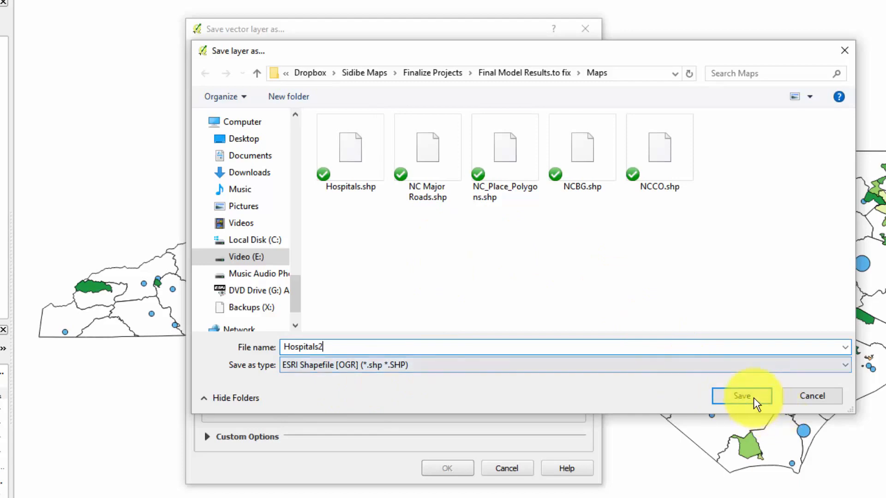
pyautogui.click(448, 470)
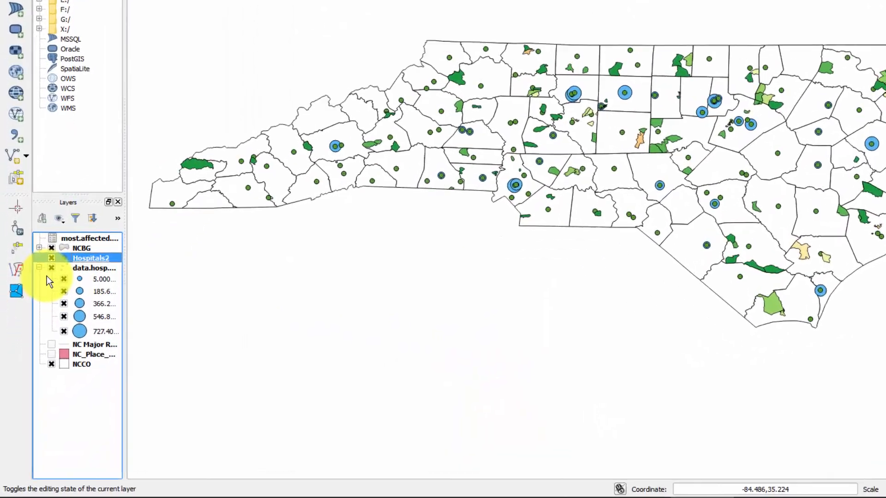
# Step: Toggle the two hospital layers, leaving Hospitals2 hidden and the graduated data.hosp layer shown
pyautogui.click(77, 157)
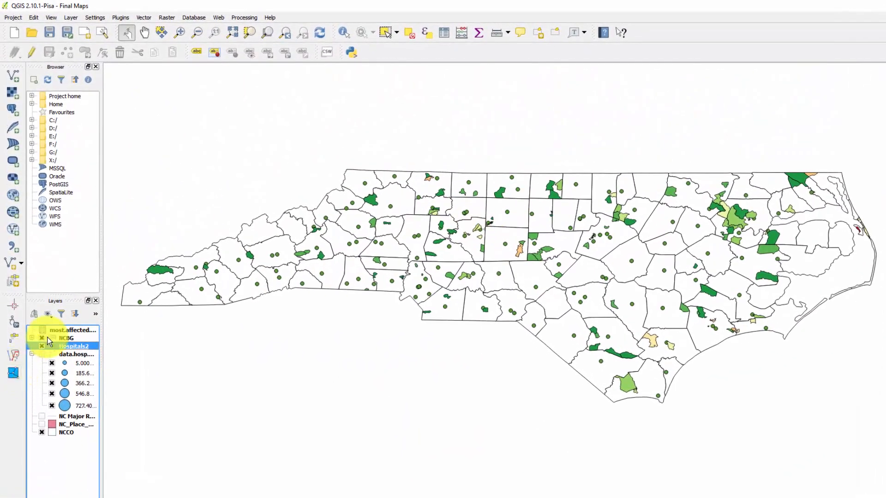
pyautogui.click(42, 346)
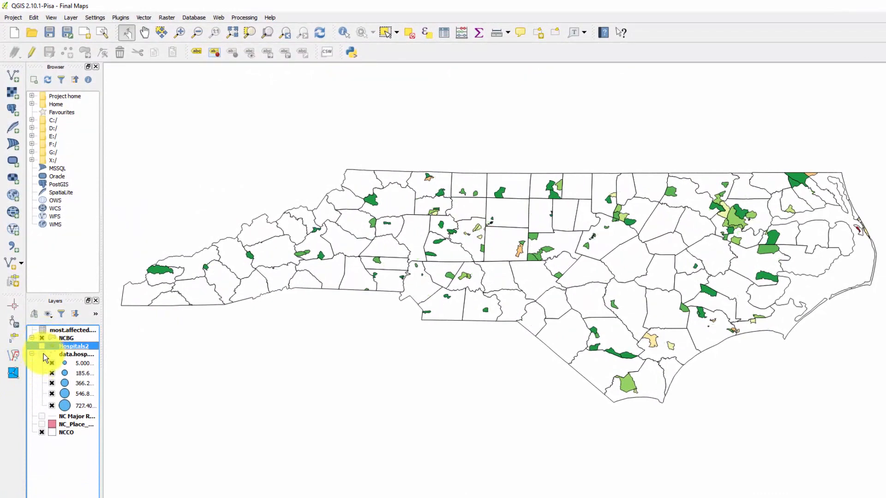
pyautogui.click(42, 354)
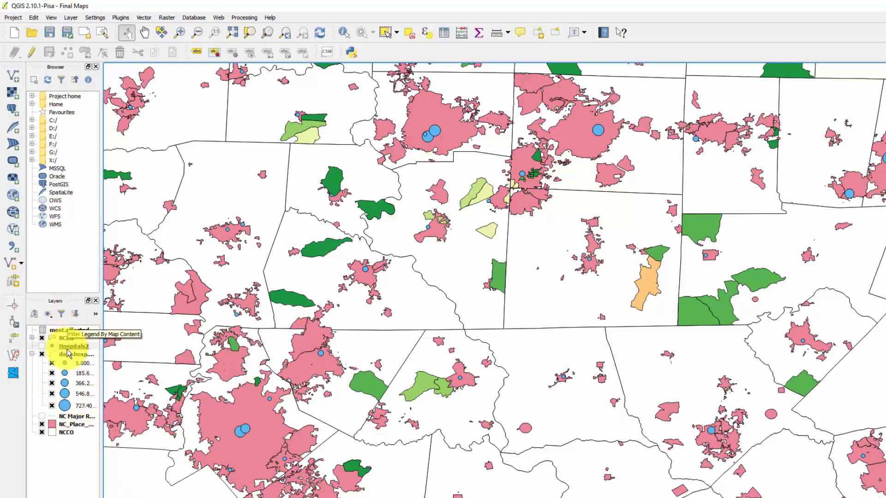
# Step: Move the NC_Place_Polygons layer to the top of the layer order
pyautogui.moveTo(73, 423); pyautogui.dragTo(73, 329)
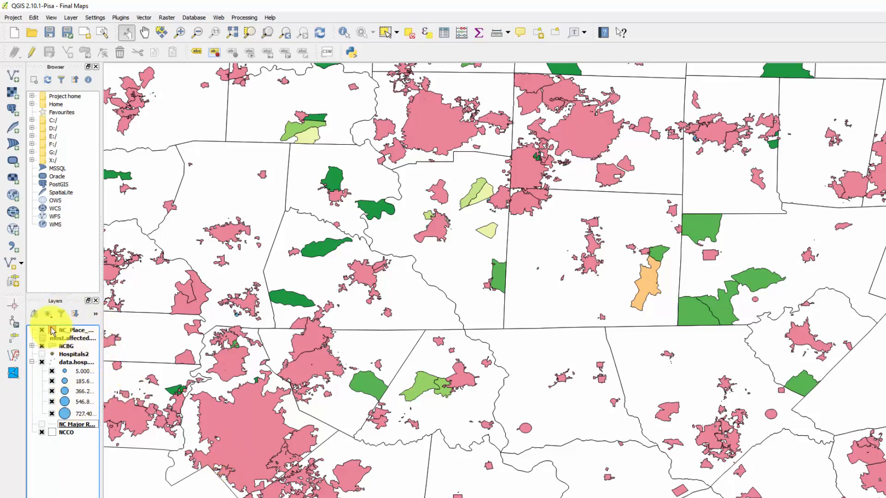
# Step: Set the NC_Place_Polygons layer's symbol transparency to 45% so the hospital points beneath show through
pyautogui.rightClick(66, 330)
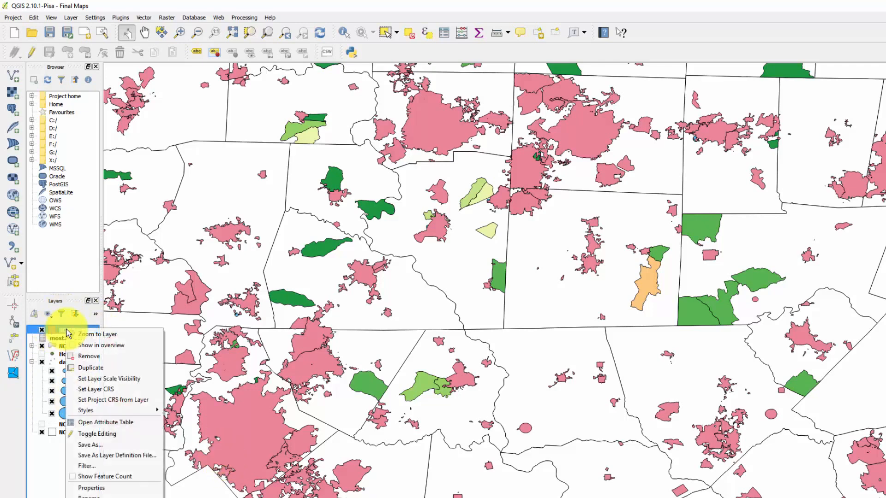
pyautogui.click(111, 491)
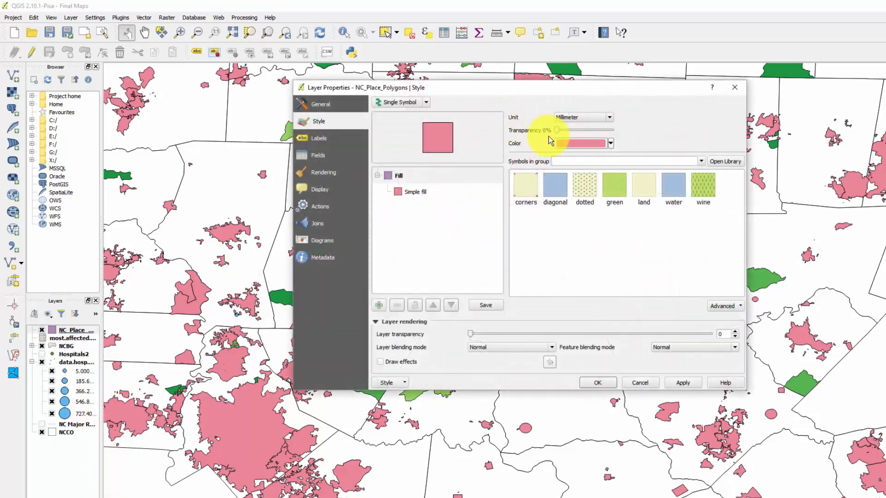
pyautogui.moveTo(558, 131); pyautogui.dragTo(580, 131)
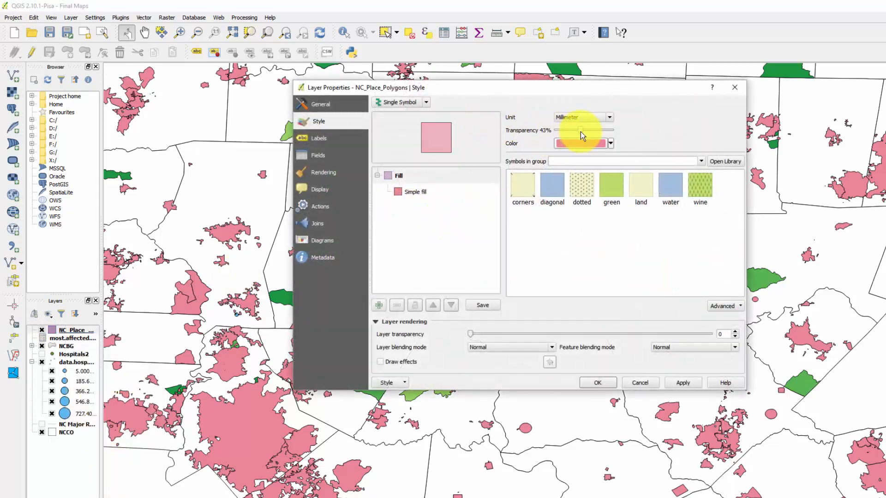
pyautogui.click(683, 384)
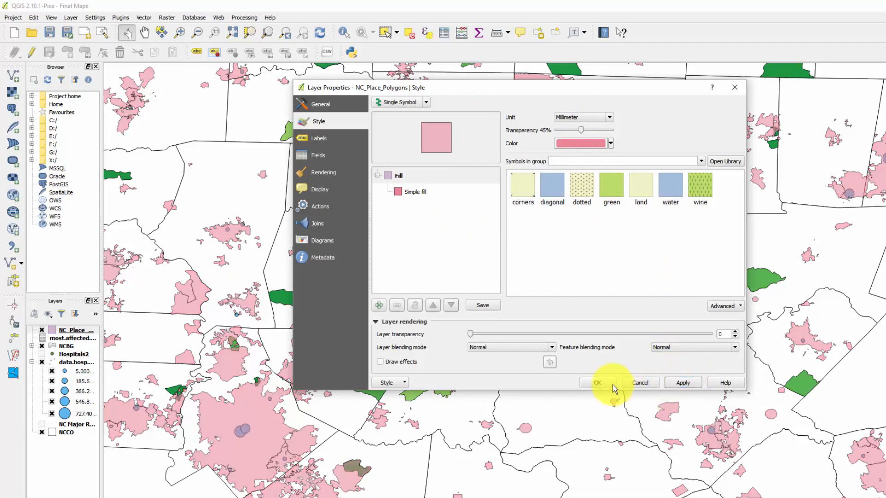
pyautogui.click(597, 383)
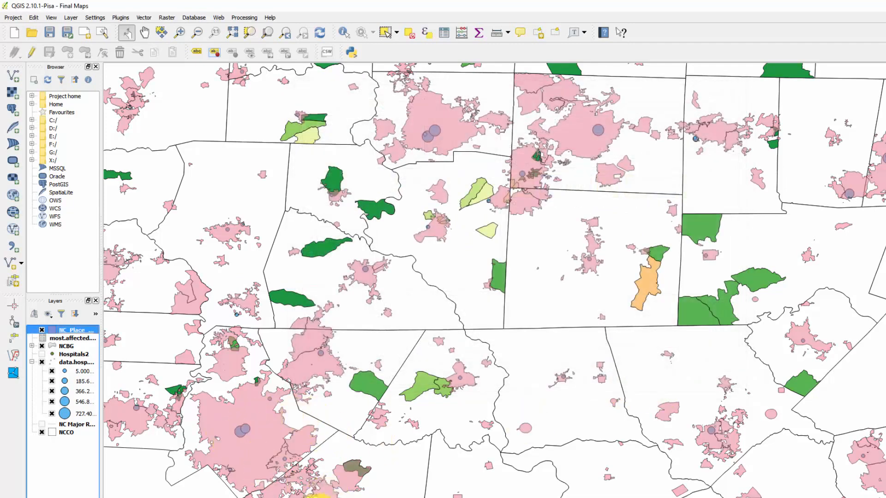
# Step: Move the NC_Place_Polygons layer down the layer order to sit directly above NCCO, and check the whole state map
pyautogui.moveTo(67, 333)
pyautogui.mouseDown()
pyautogui.moveTo(70, 445)
pyautogui.moveTo(60, 425)
pyautogui.moveTo(55, 447)
pyautogui.moveTo(66, 486)
pyautogui.mouseUp()
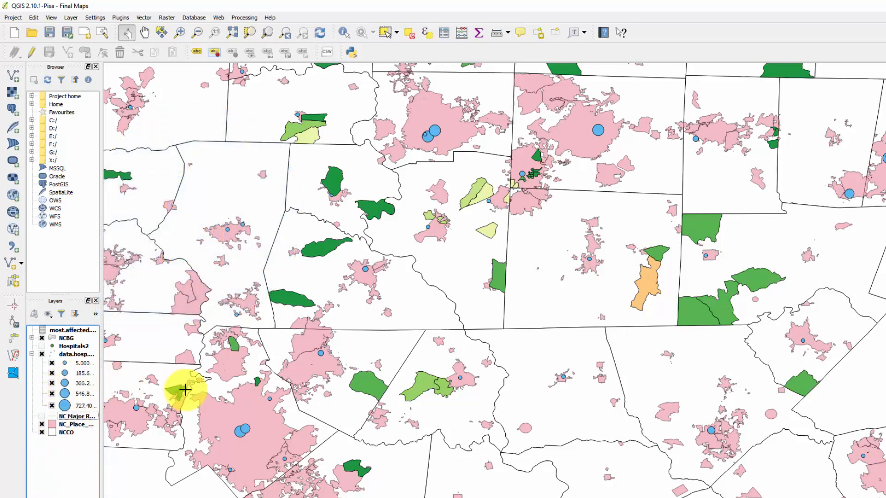
pyautogui.scroll(-3, 340, 286)
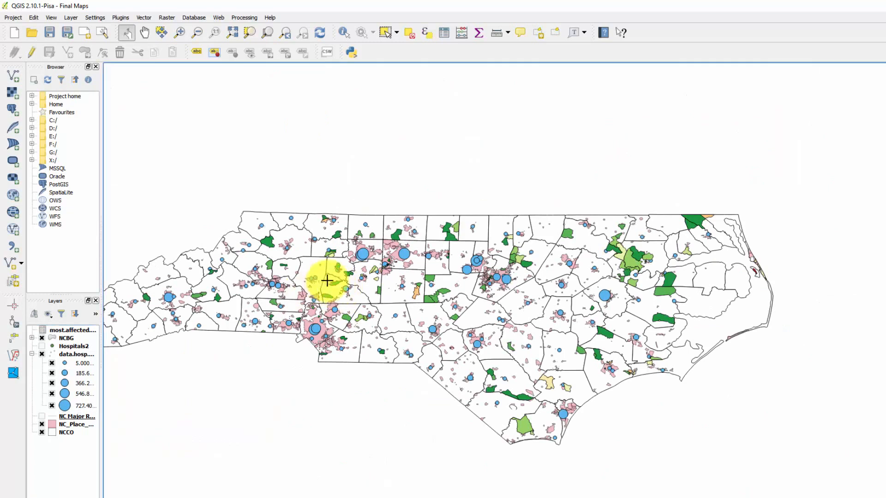
pyautogui.moveTo(327, 281); pyautogui.dragTo(439, 240)
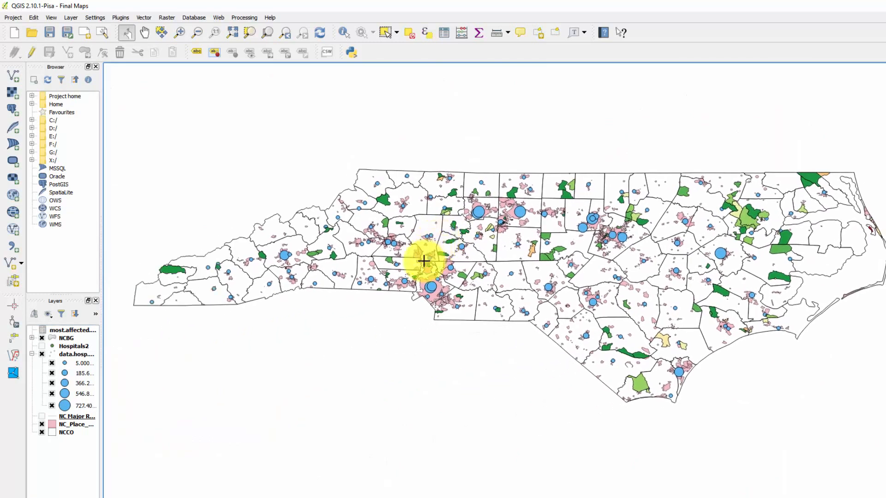